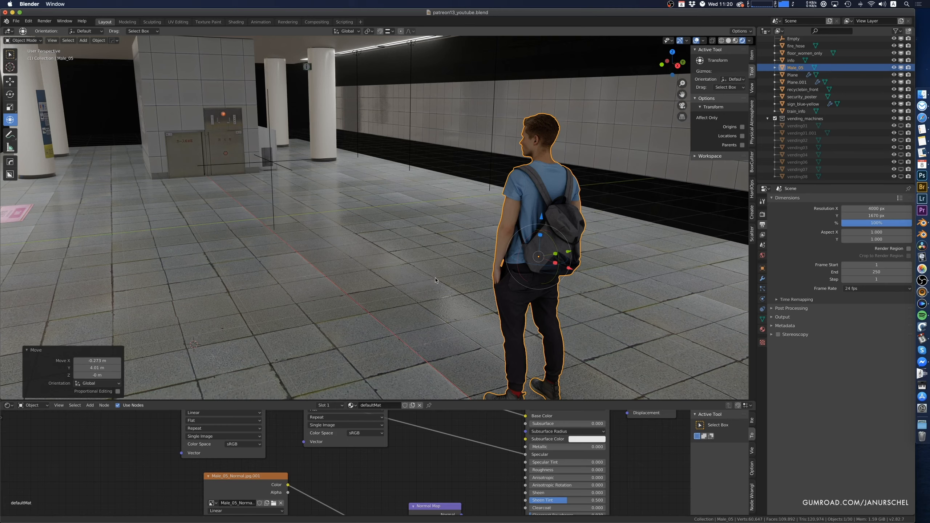
shift+middle_drag(427, 277, 436, 281)
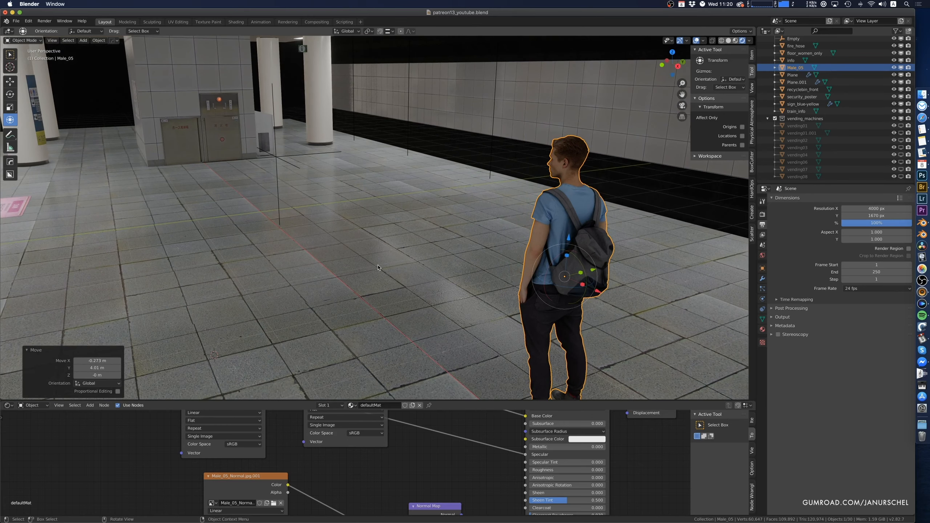
shift+middle_drag(380, 266, 370, 247)
scroll(383, 266, down, 3)
scroll(383, 266, up, 3)
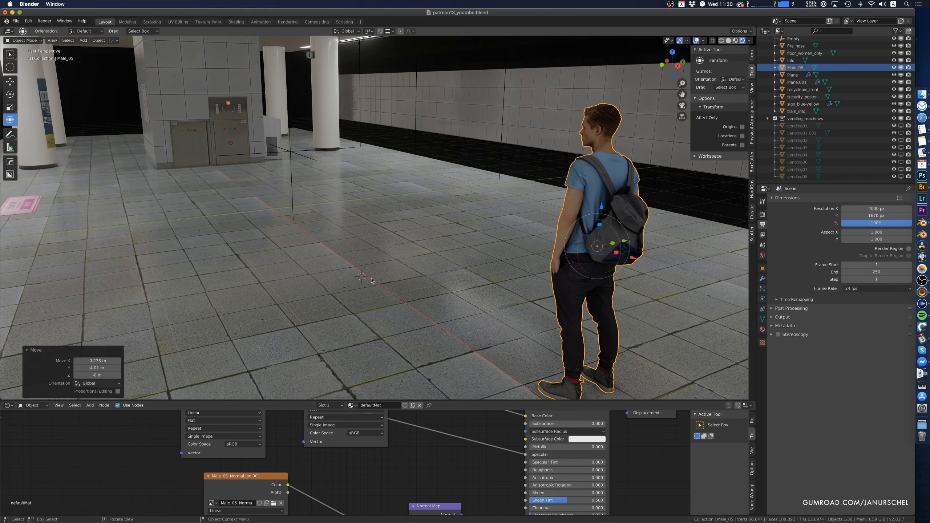
middle_drag(371, 281, 384, 280)
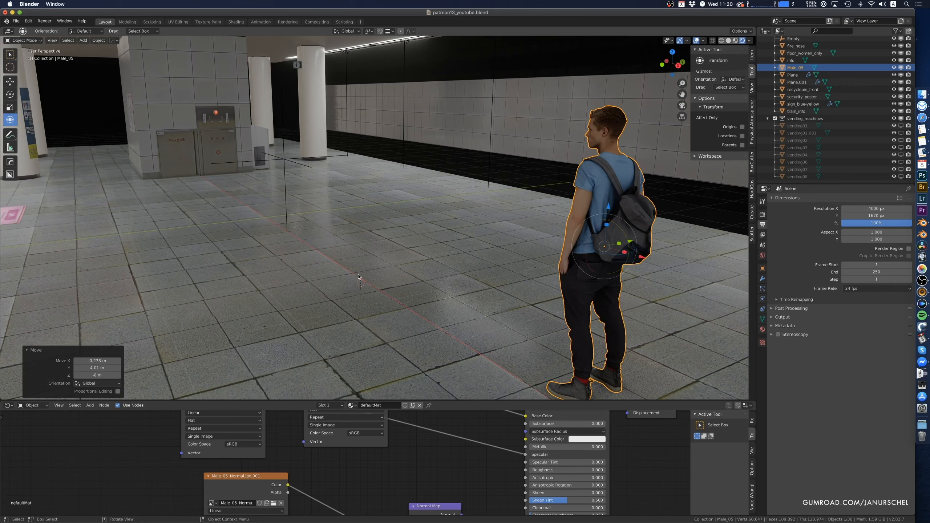
Import vending_machine.jpg from the vending machines folder as an image plane with Use Alpha turned off
key(shift+a)
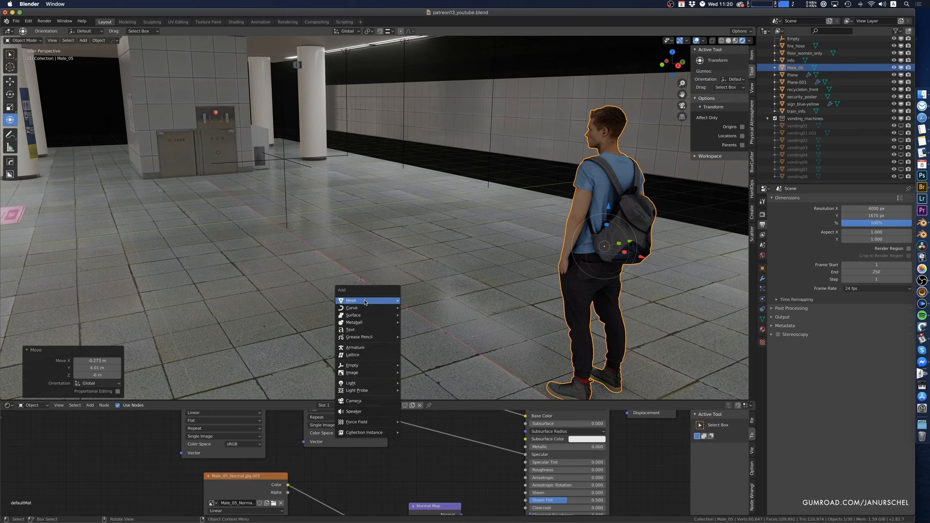
mouse_move(379, 376)
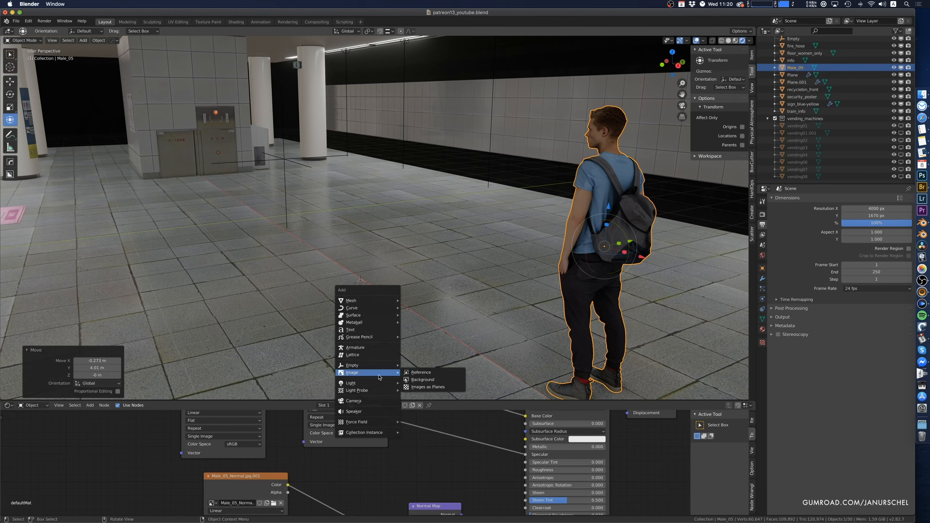
click(427, 387)
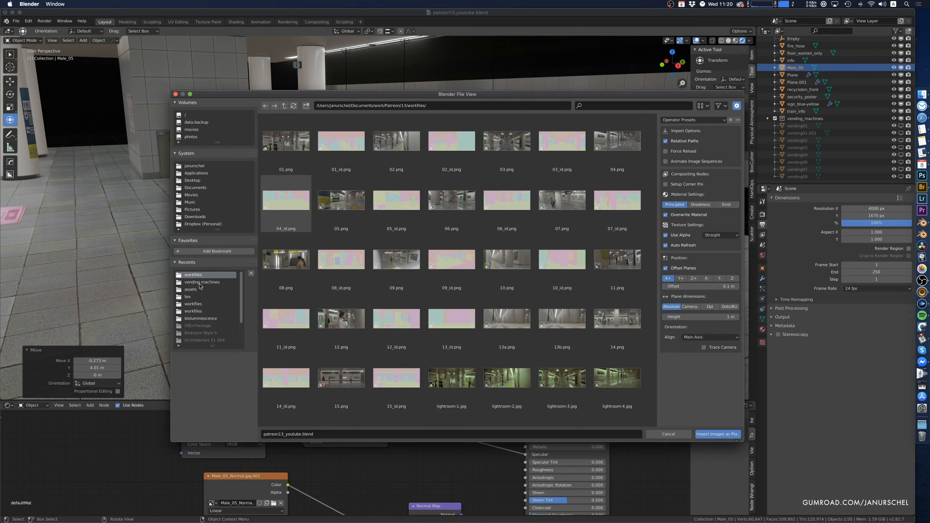
click(199, 281)
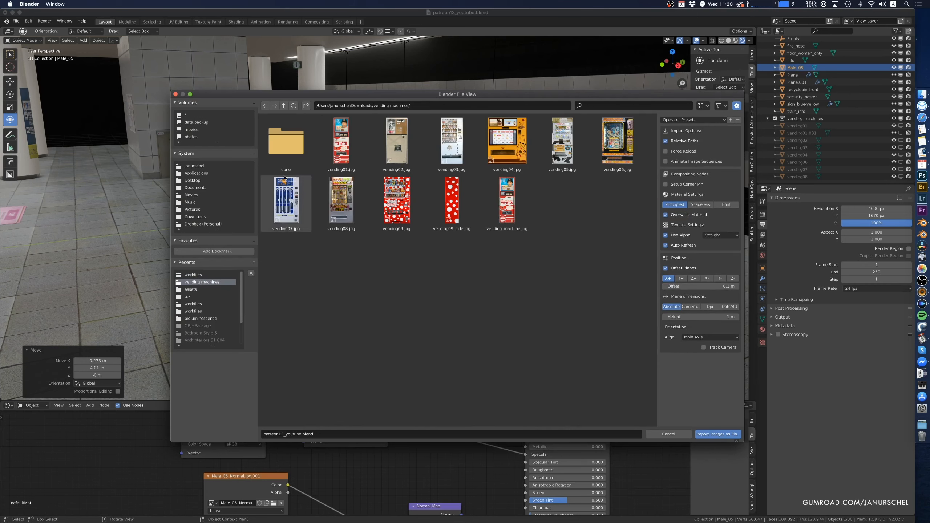
click(341, 151)
click(507, 201)
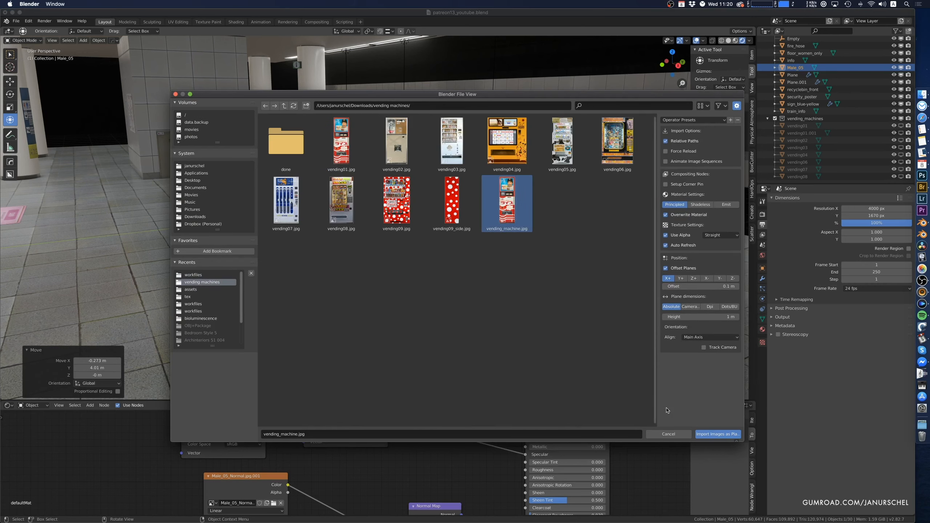
click(681, 235)
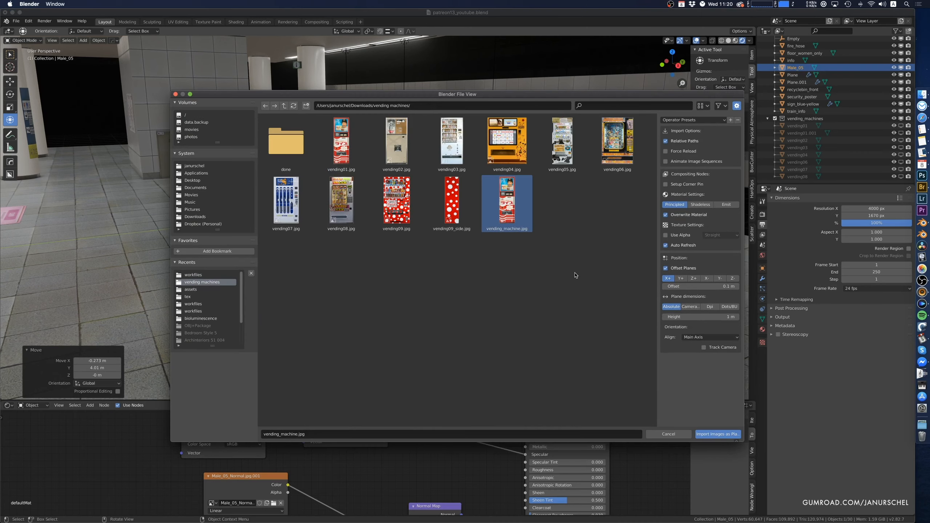
click(701, 433)
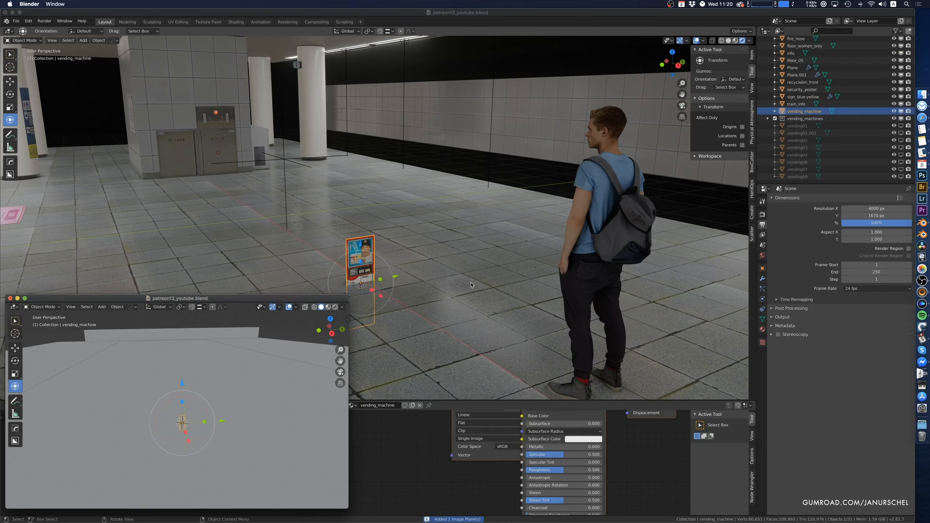
Raise the vending machine plane about 0.872 m and scale it up uniformly by about 1.632
click(359, 246)
key(g)
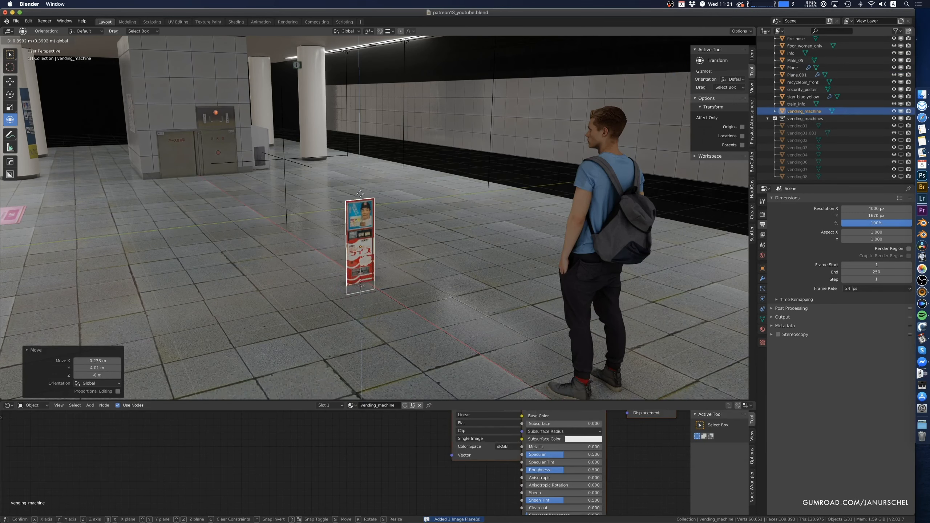
click(364, 161)
key(s)
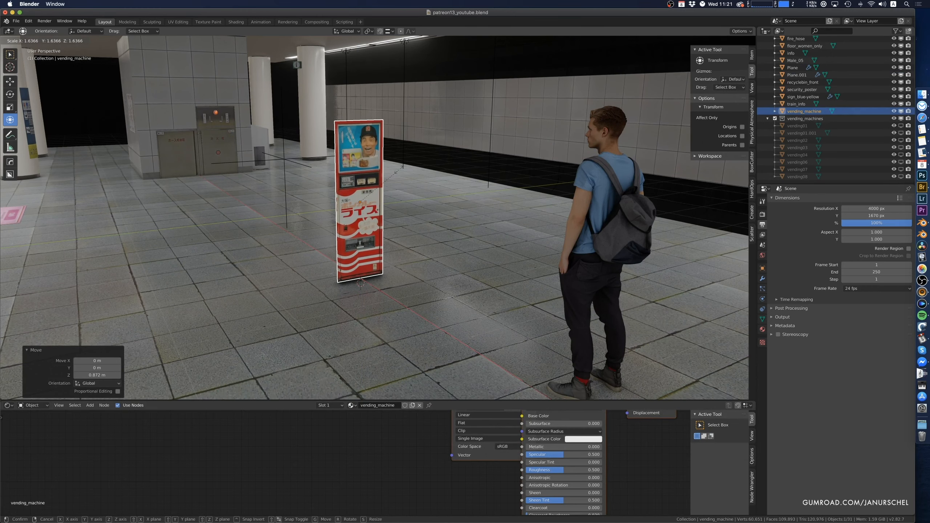
click(410, 200)
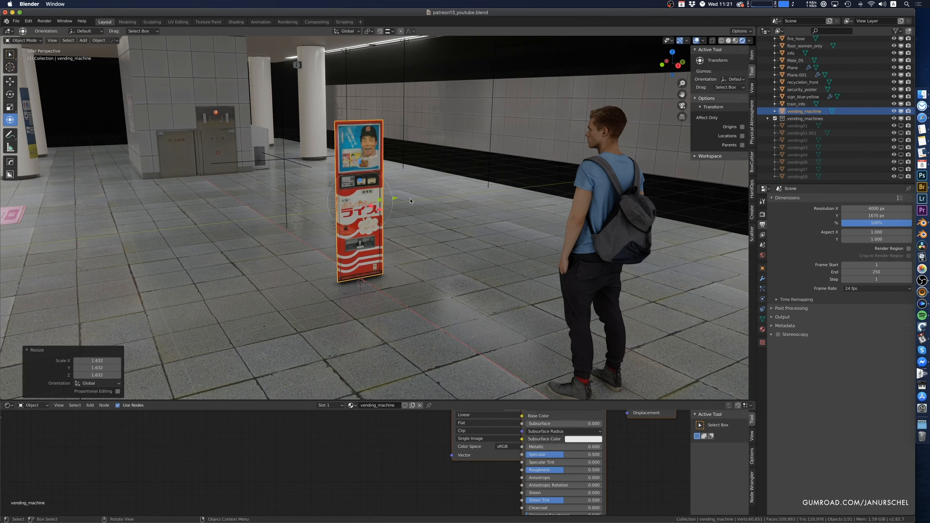
Move the vending machine plane up and closer to the standing man, enlarging it by about 1.327
drag(379, 211, 431, 158)
key(s)
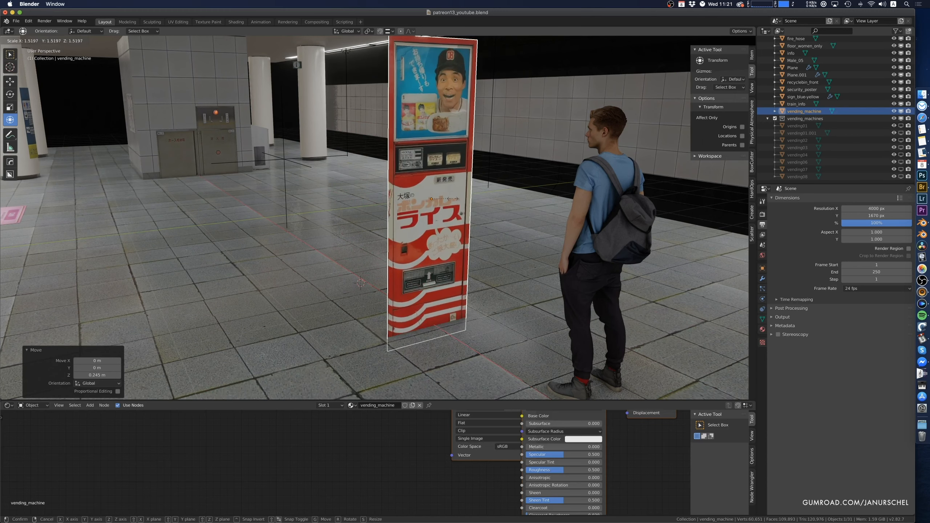
click(449, 199)
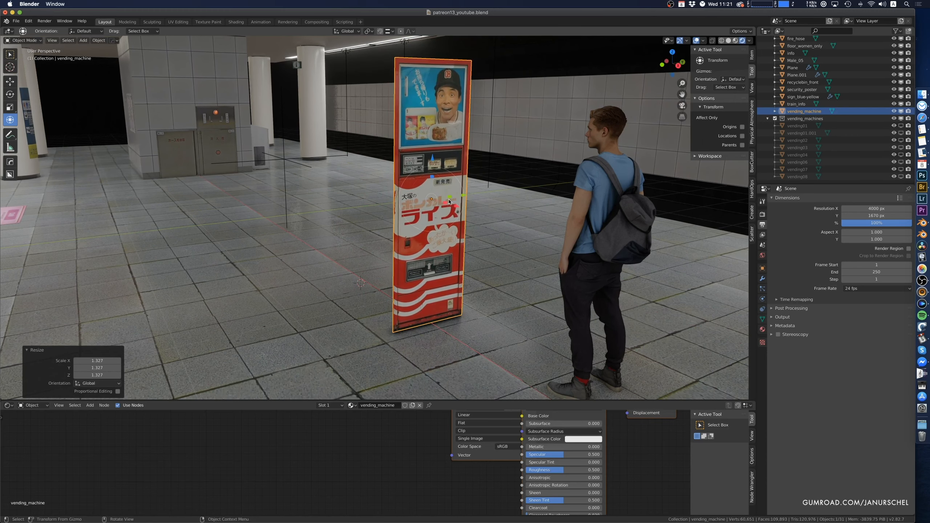
Shrink the vending machine plane by a factor of about 0.794 and lower it about 0.225 m along Z
middle_drag(433, 243, 430, 241)
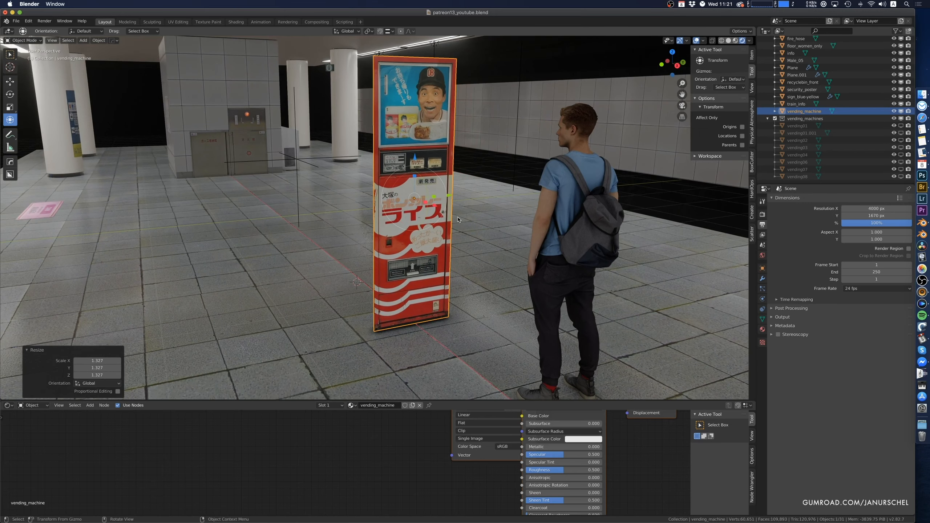
key(s)
click(427, 195)
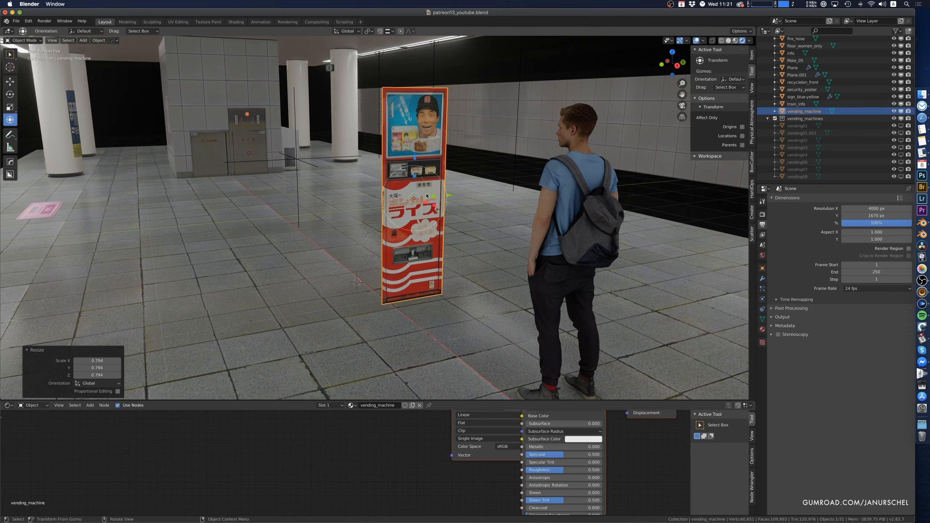
key(g)
key(z)
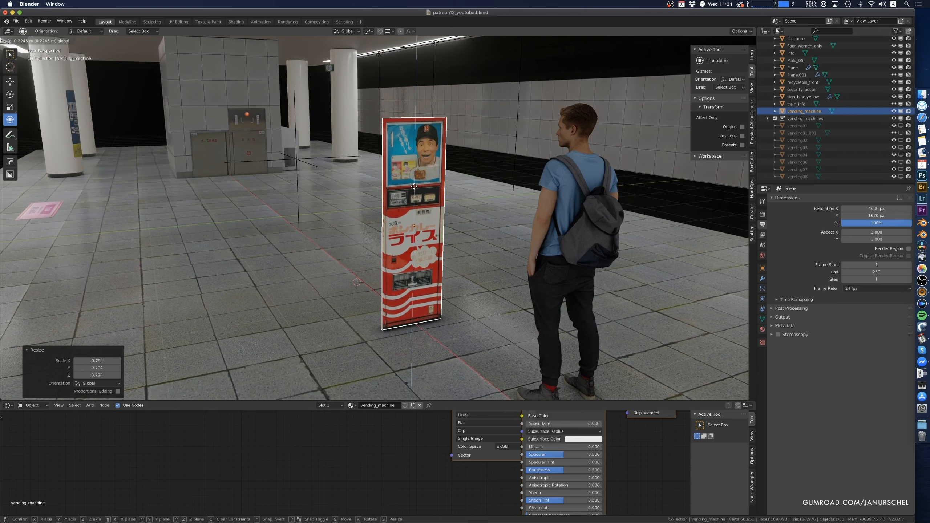
click(429, 187)
Enlarge the vending machine plane by about 1.135 and raise it about 0.072 m onto the floor
middle_drag(446, 211, 437, 201)
key(s)
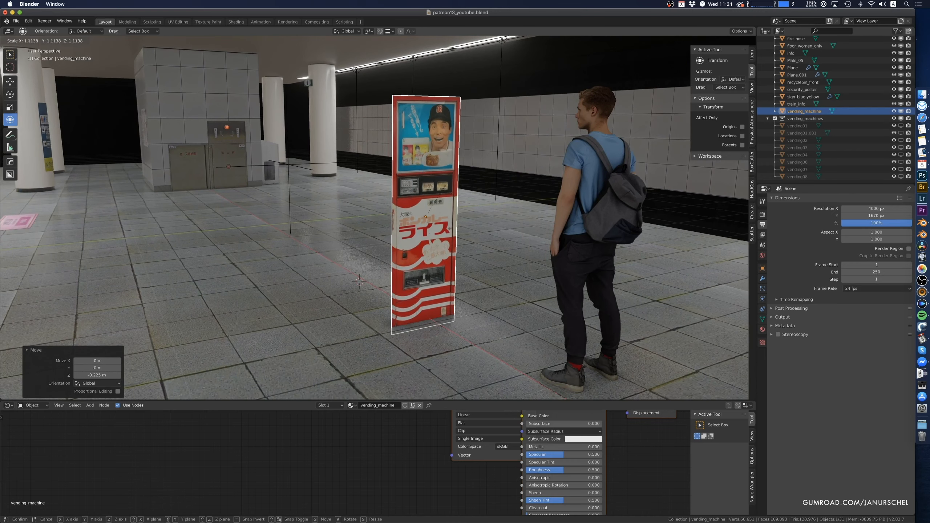
click(441, 191)
drag(427, 179, 427, 169)
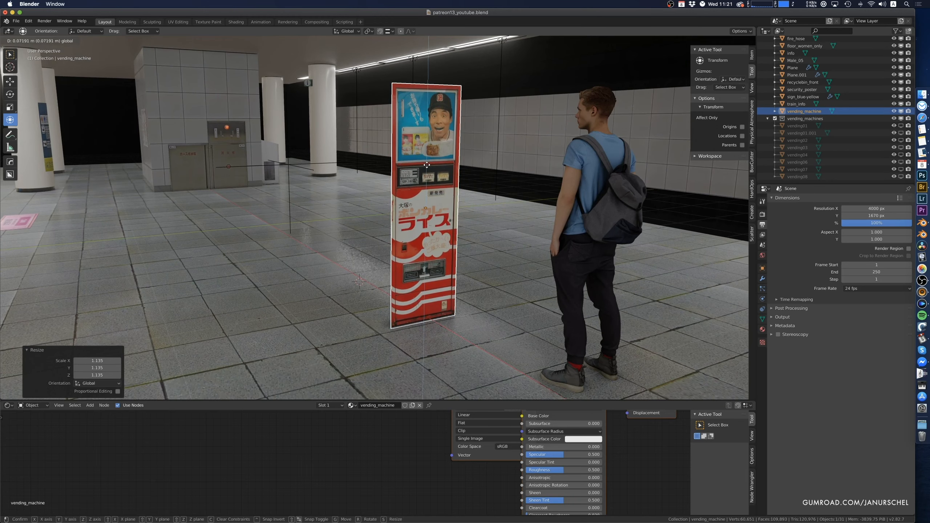
Fine-tune the vending machine plane by scaling it about 1.037 and raising it about 0.048 m
mouse_move(450, 236)
middle_down()
mouse_move(458, 234)
mouse_move(429, 237)
mouse_move(449, 237)
middle_up()
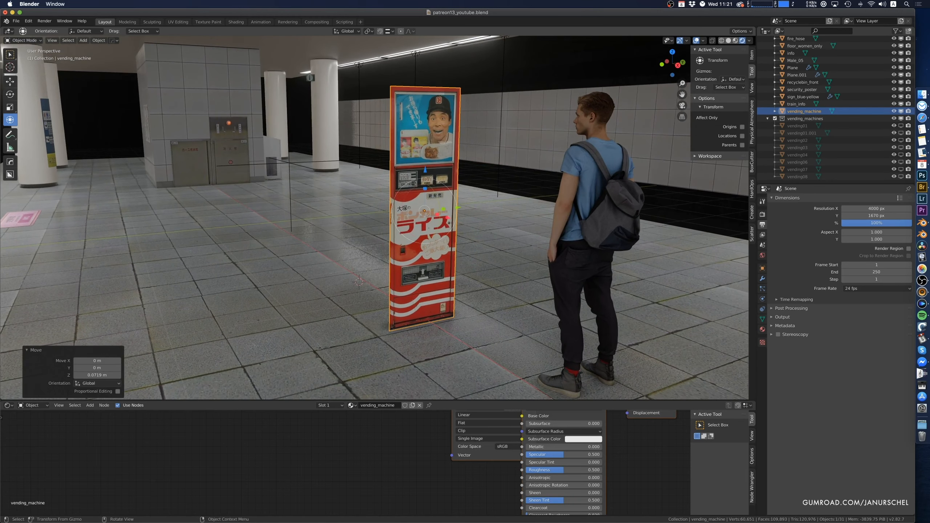
key(s)
click(442, 224)
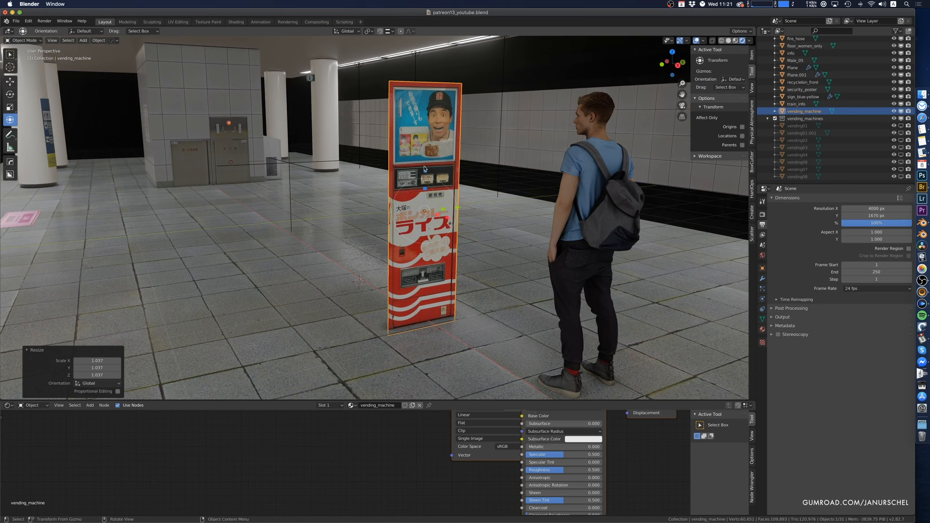
drag(424, 169, 424, 163)
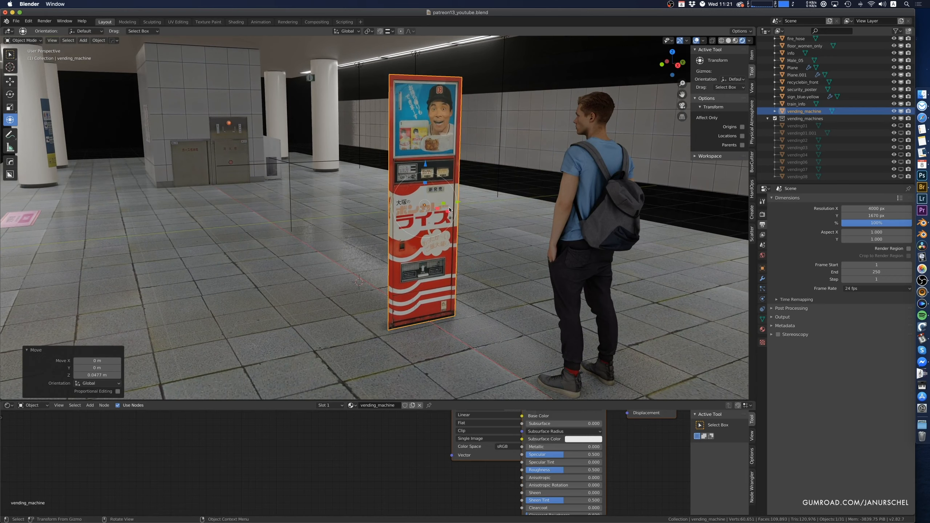
Extrude the vending machine plane's face backwards about 0.67 m in Edit Mode to form a box
middle_drag(450, 210, 417, 244)
scroll(417, 244, up, 2)
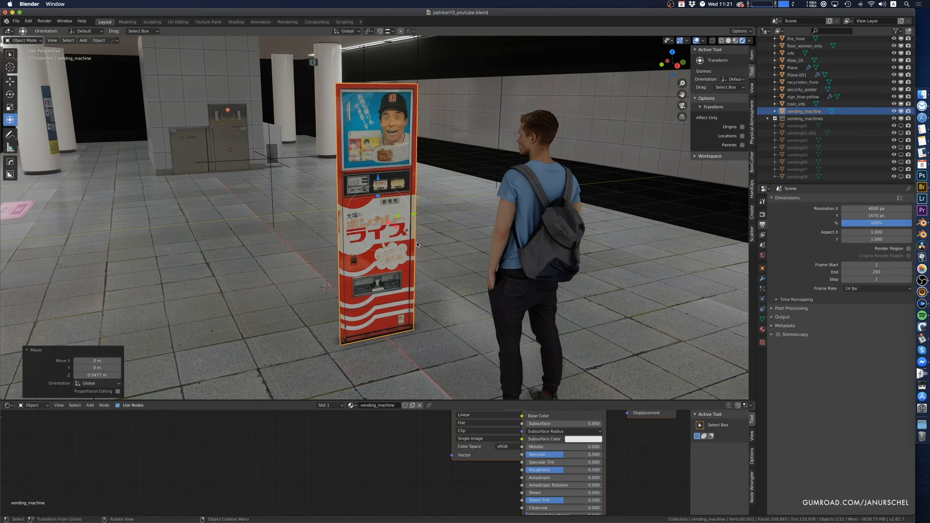
middle_drag(409, 260, 455, 250)
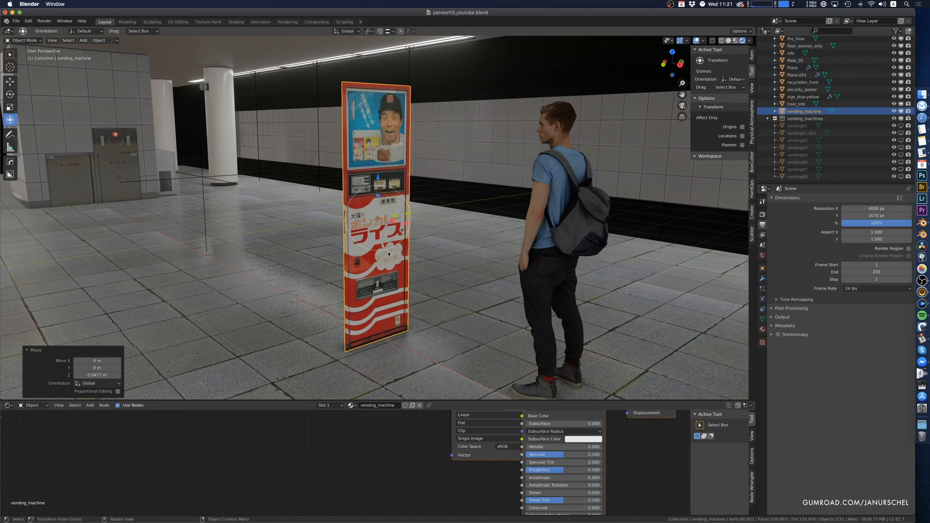
key(Tab)
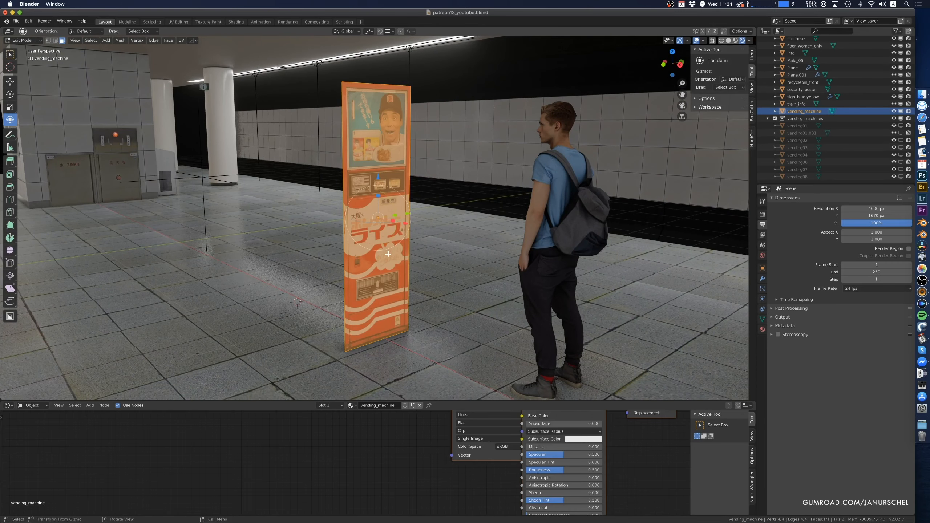
middle_drag(388, 254, 391, 256)
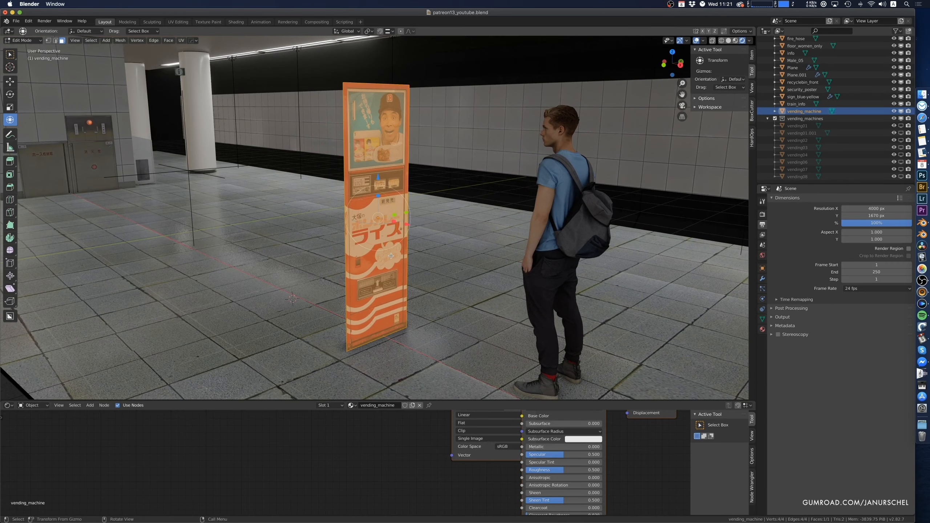
key(e)
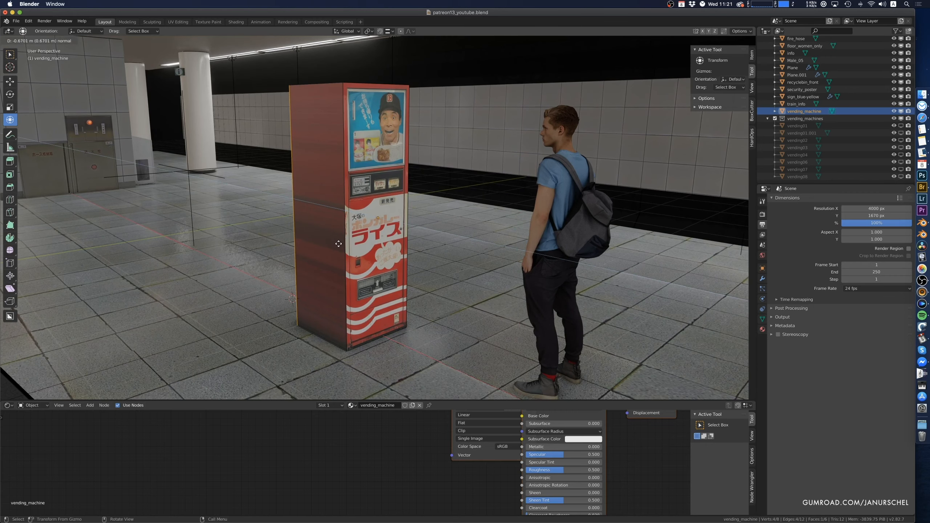
click(338, 244)
Select every face of the vending machine box except the front by inverting the front-face selection
middle_drag(368, 256, 372, 266)
click(320, 267)
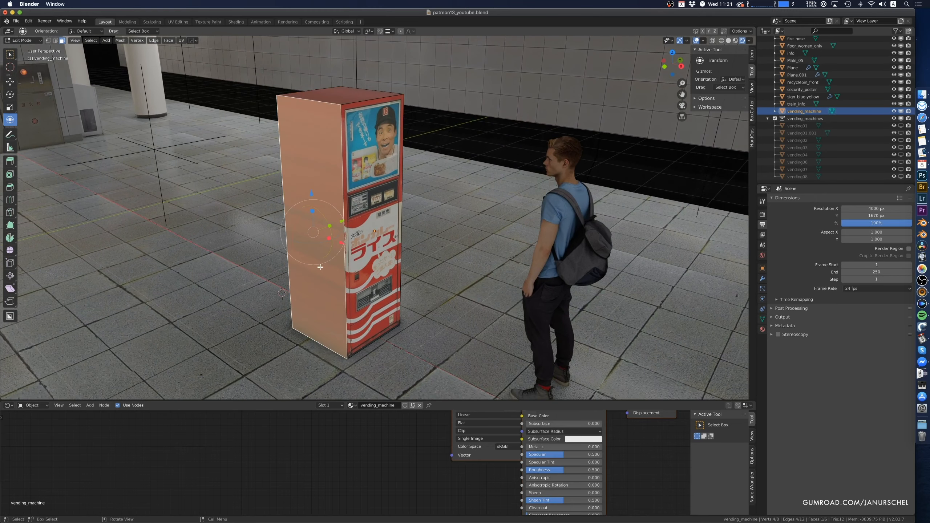
click(375, 261)
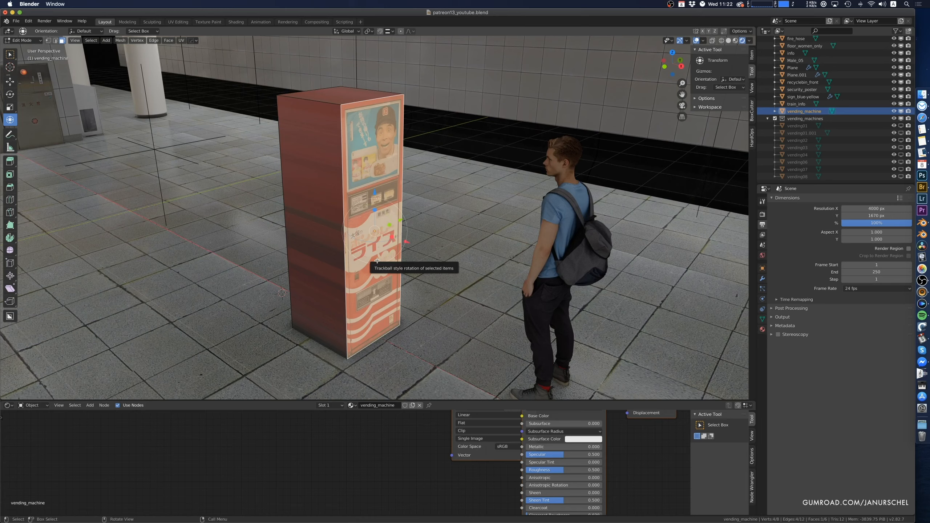
key(ctrl+i)
middle_drag(400, 286, 321, 164)
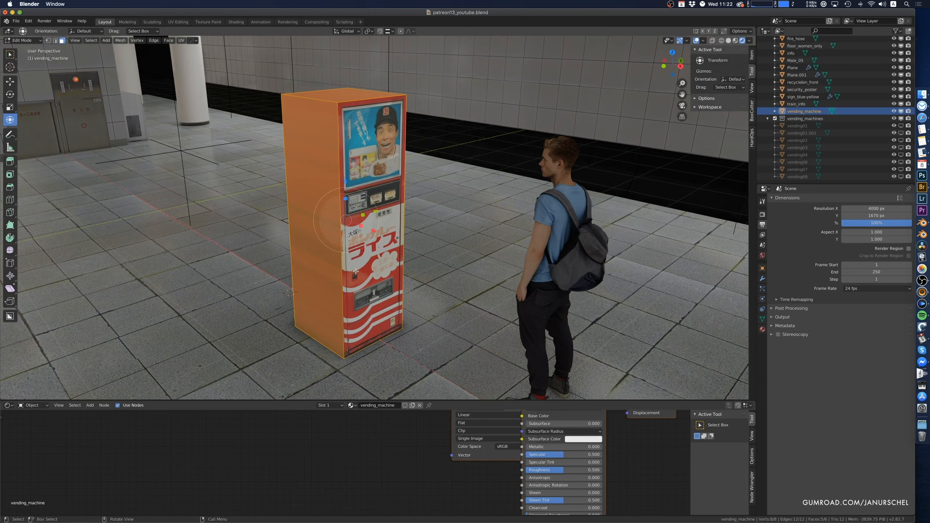
Add a second material slot with a new material named vending_machine_side and assign it to the selected side faces
click(762, 329)
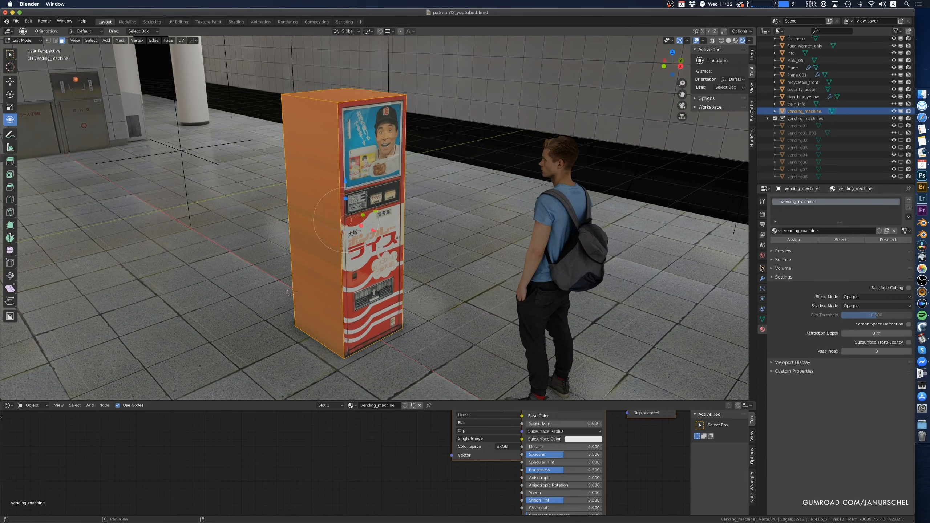
middle_drag(461, 244, 476, 245)
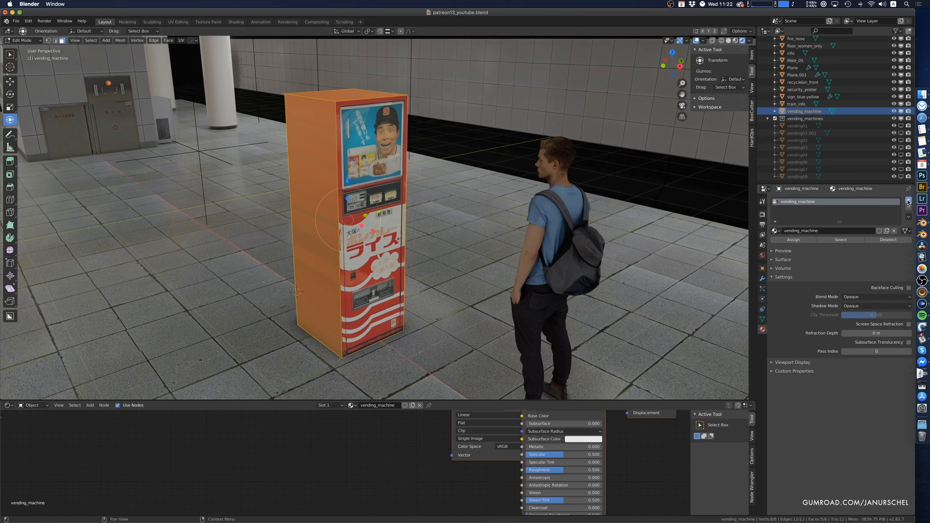
click(909, 201)
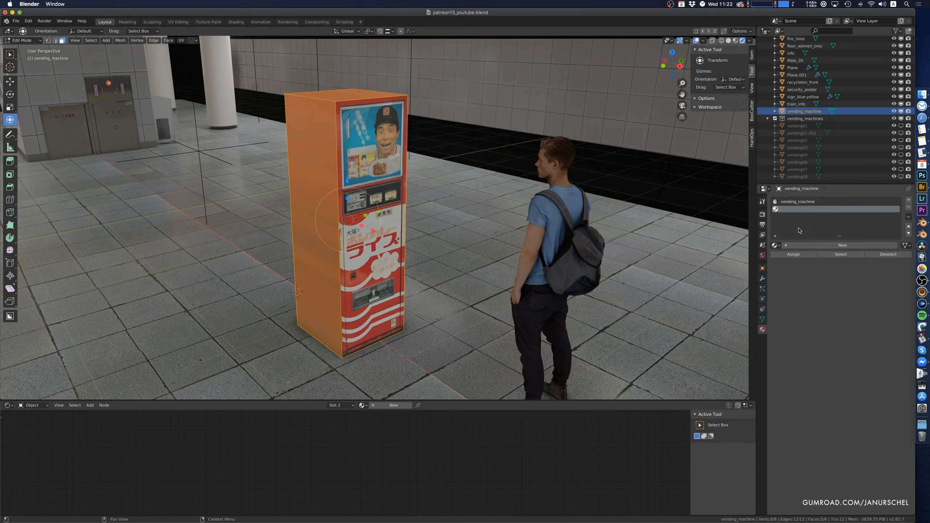
click(788, 245)
double_click(791, 246)
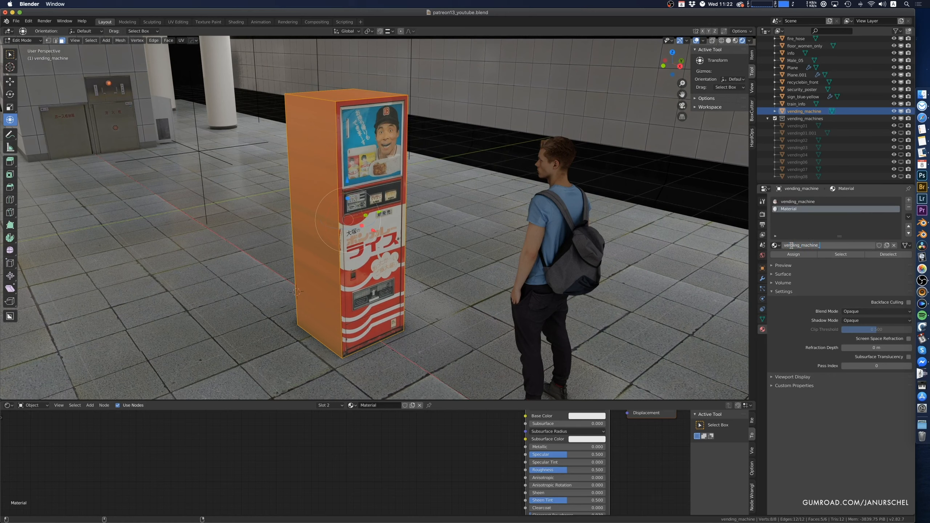
key(Return)
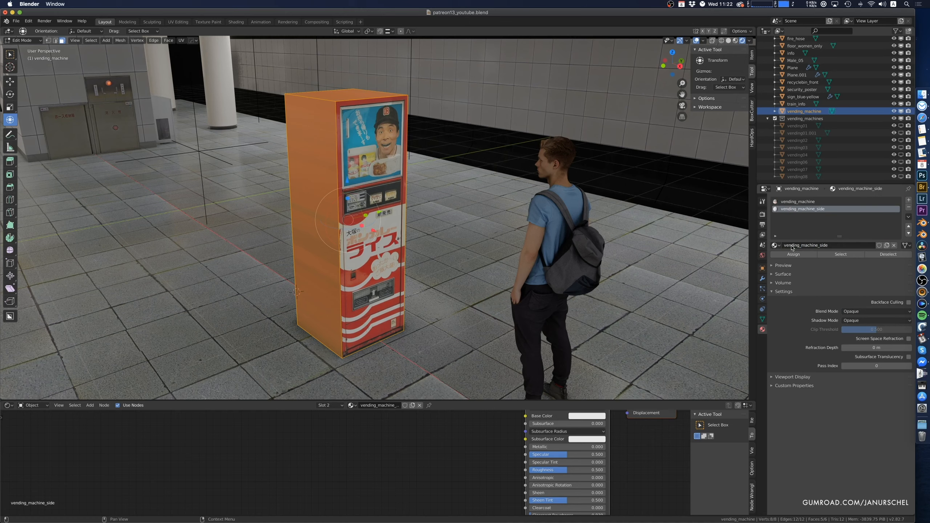
click(791, 255)
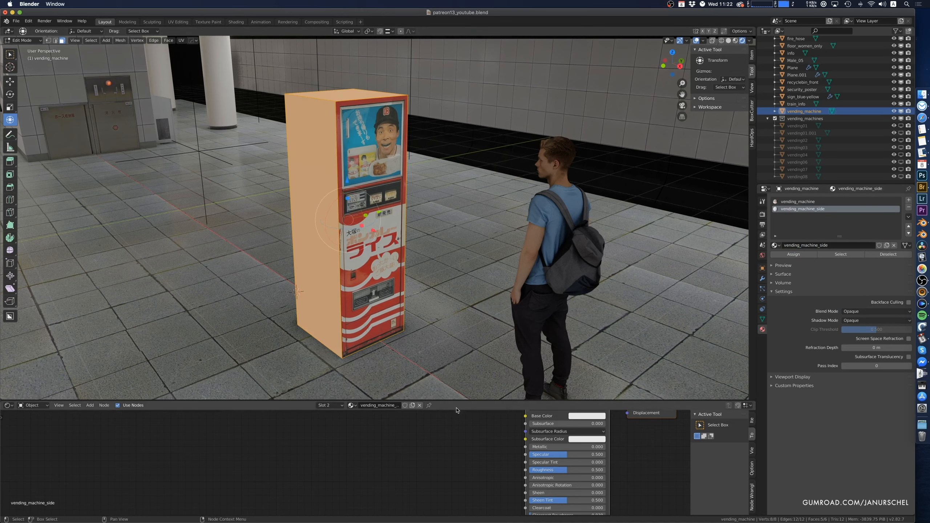
Set the side material's Base Color to a red sampled from the machine's front, made more saturated, and return to Object Mode
drag(537, 401, 472, 275)
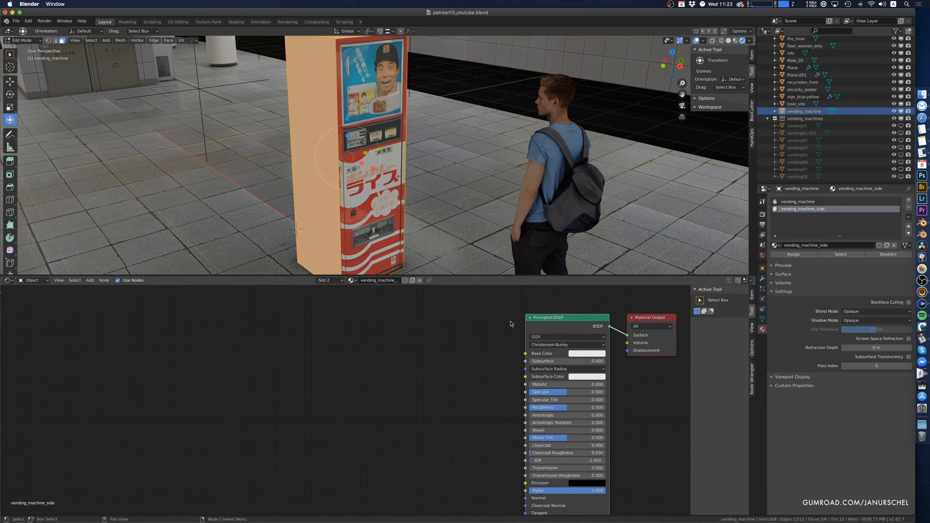
middle_drag(436, 220, 428, 220)
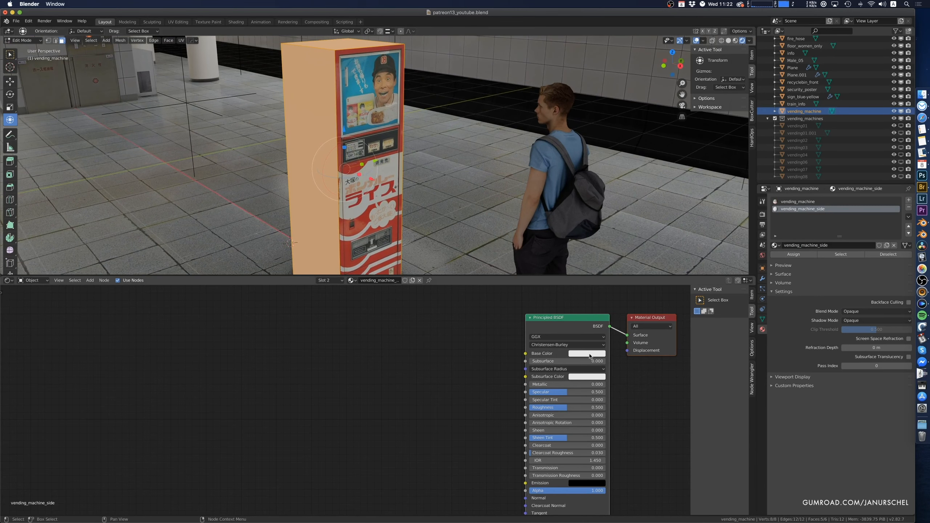
click(590, 353)
click(626, 322)
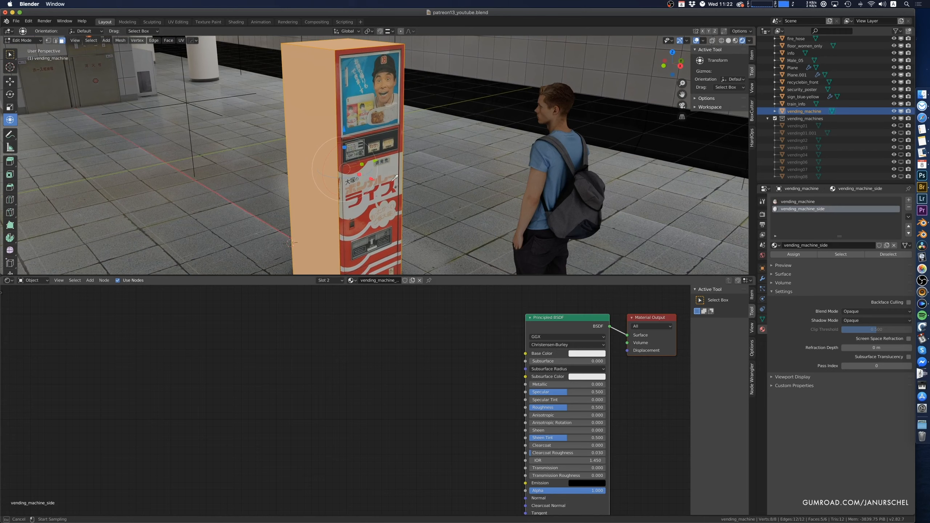
click(397, 220)
key(Tab)
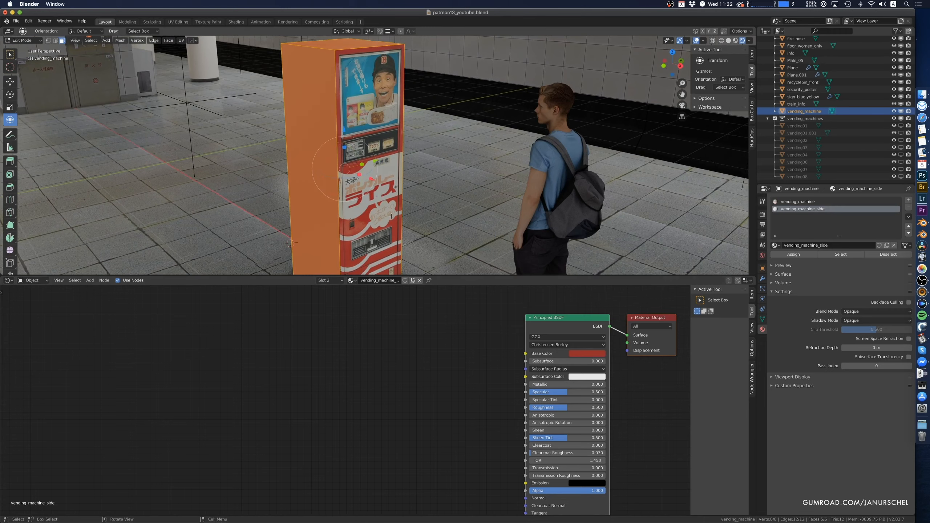
mouse_move(397, 220)
middle_down()
mouse_move(298, 217)
mouse_move(396, 221)
middle_up()
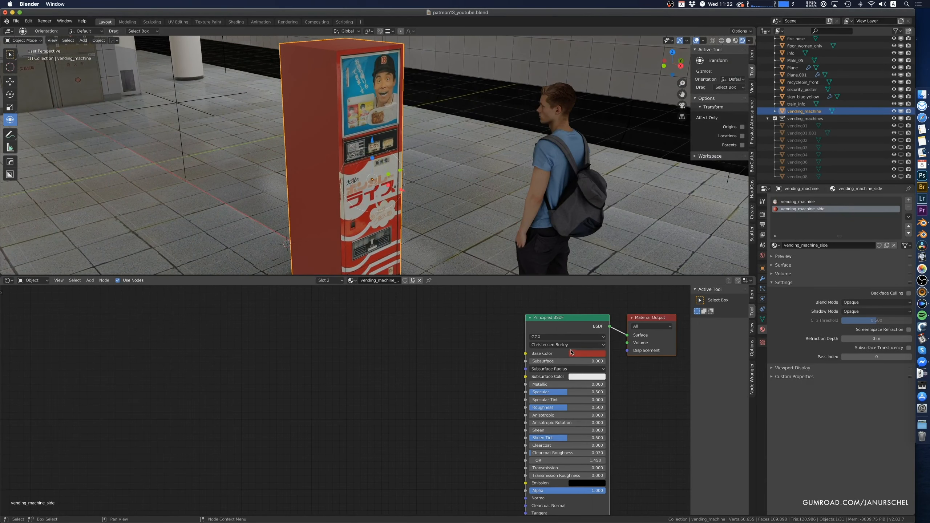
click(574, 354)
In the vending_machine front material, move the image texture node aside and link its Color to the Roughness input as well
shift+middle_drag(453, 231, 415, 223)
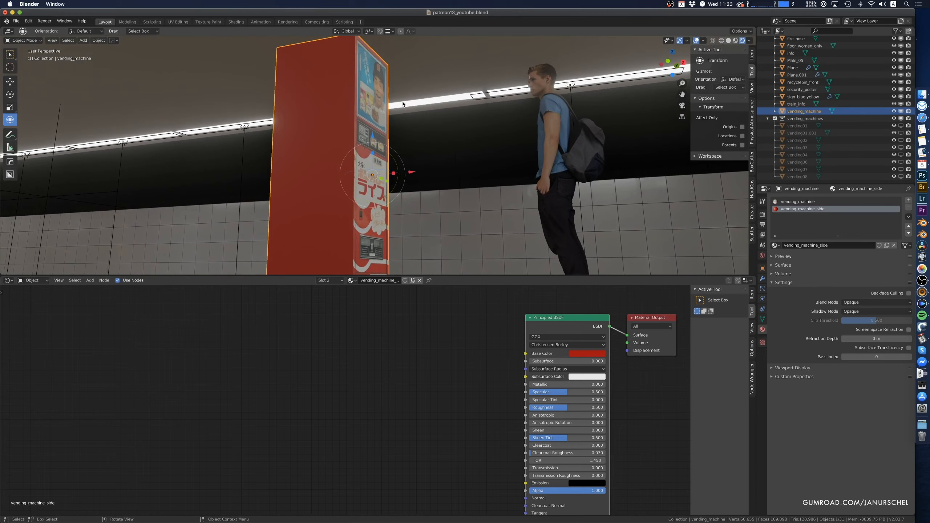
mouse_move(378, 110)
middle_down()
mouse_move(372, 117)
mouse_move(388, 122)
mouse_move(373, 120)
middle_up()
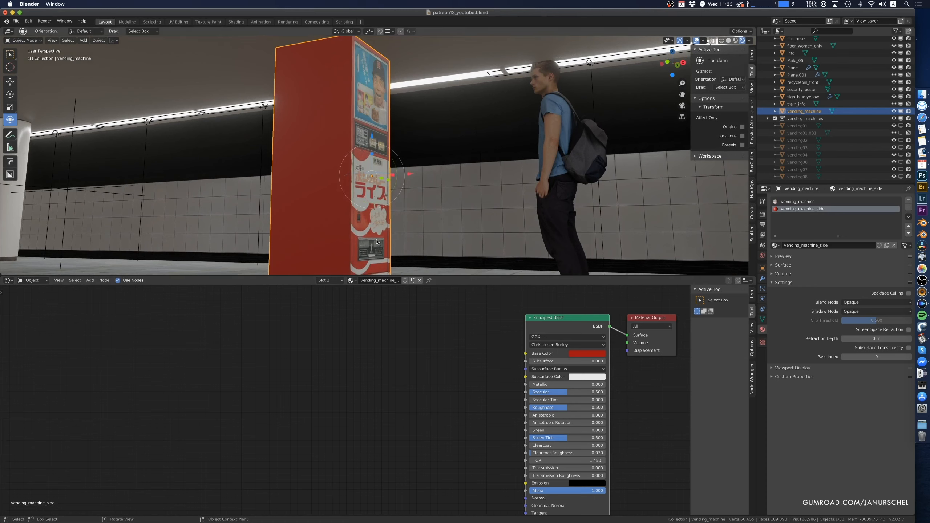
click(822, 201)
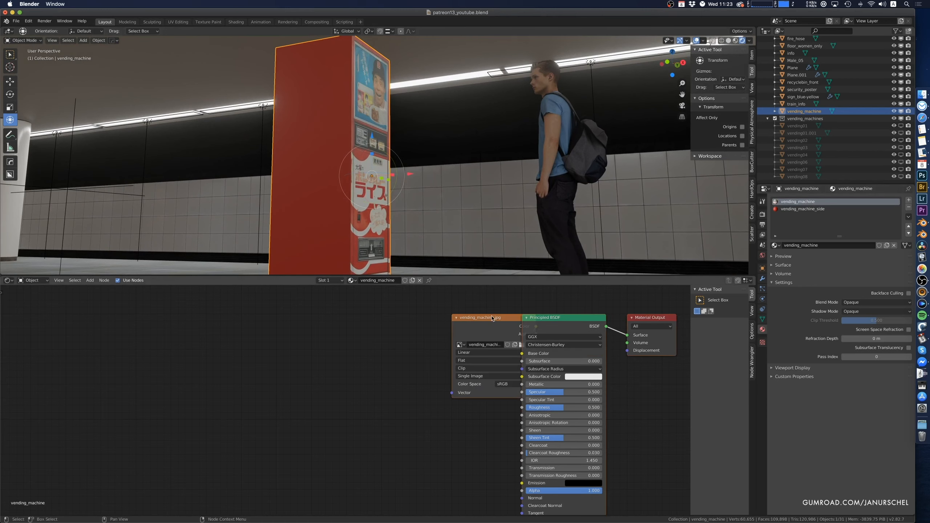
drag(492, 318, 523, 408)
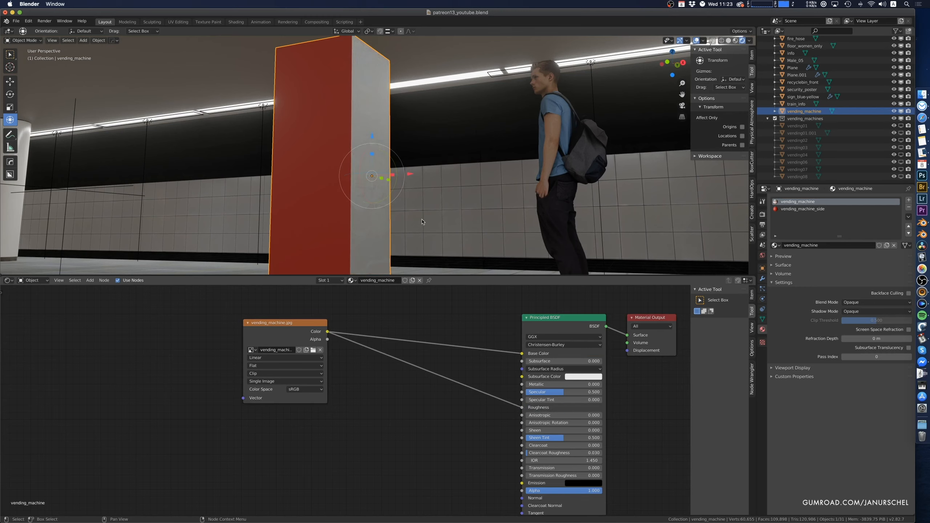
mouse_move(398, 222)
middle_down()
mouse_move(407, 225)
mouse_move(382, 222)
mouse_move(401, 223)
middle_up()
Insert a ColorRamp between the front image and Roughness and raise its contrast, with the white stop at 0.948
key(shift+a)
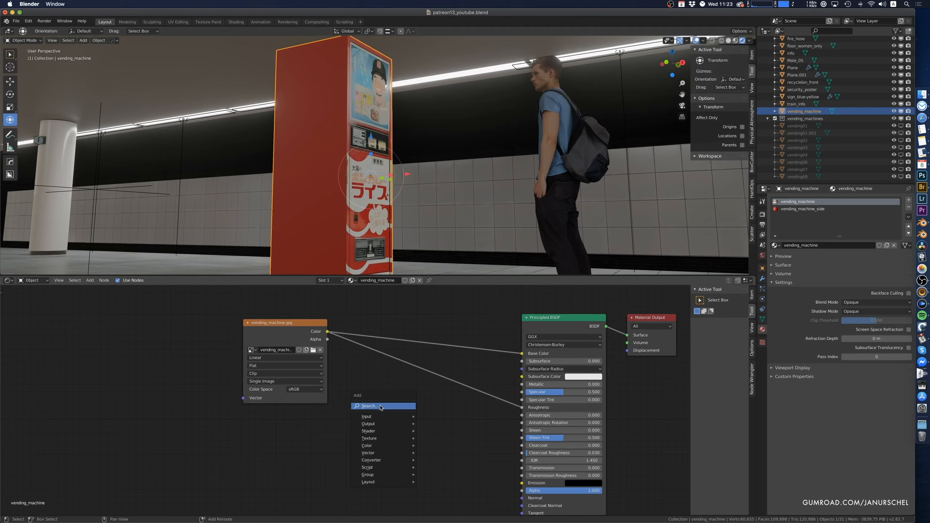
click(381, 405)
text(color)
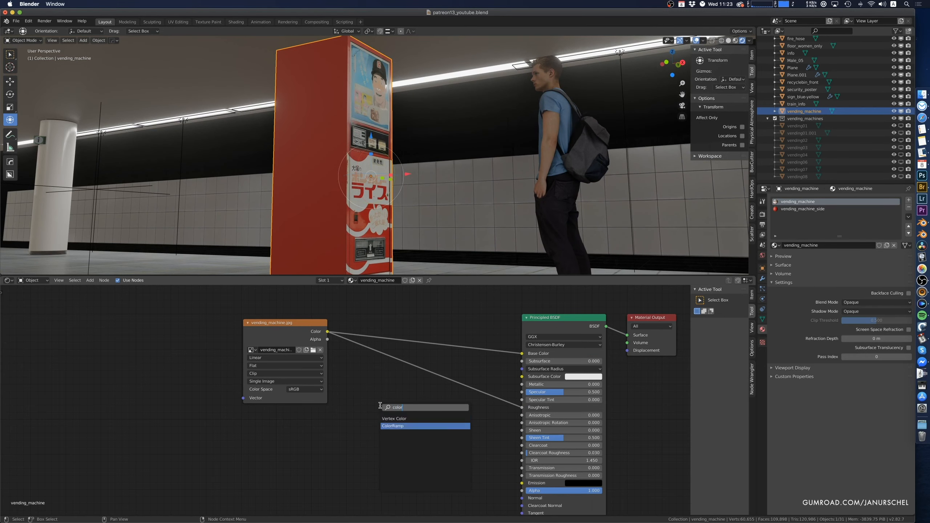
key(Return)
click(414, 374)
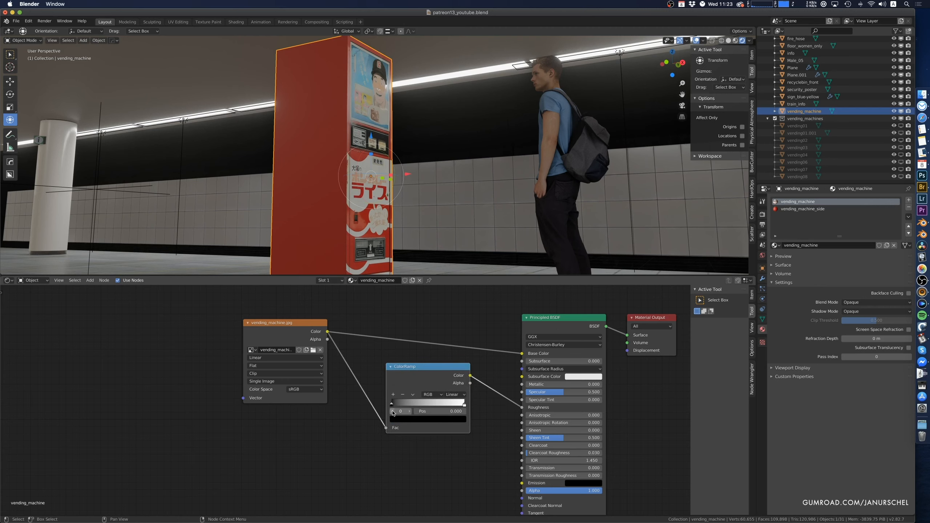
drag(397, 404, 459, 405)
middle_drag(403, 223, 341, 213)
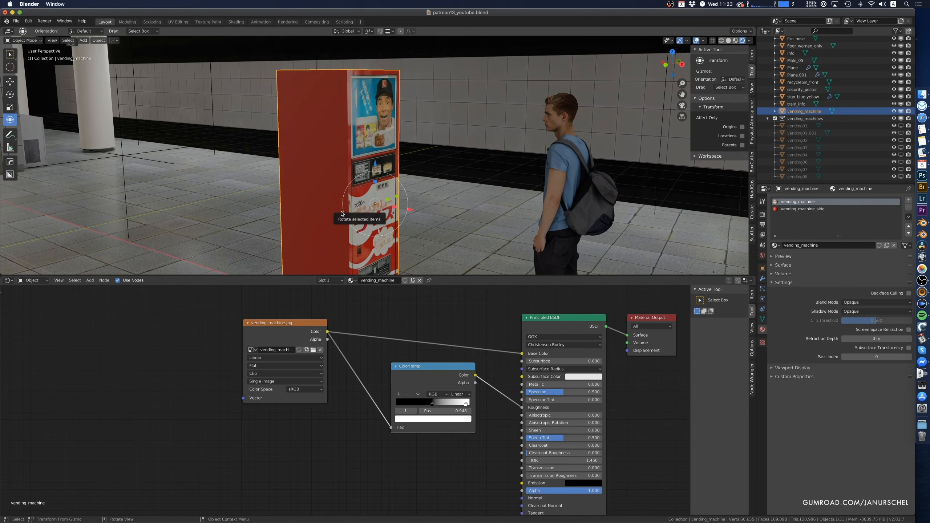
middle_drag(341, 213, 344, 201)
Give vending_machine_side an image texture with mapping and texture coordinate nodes, driven by Object coordinates
click(802, 209)
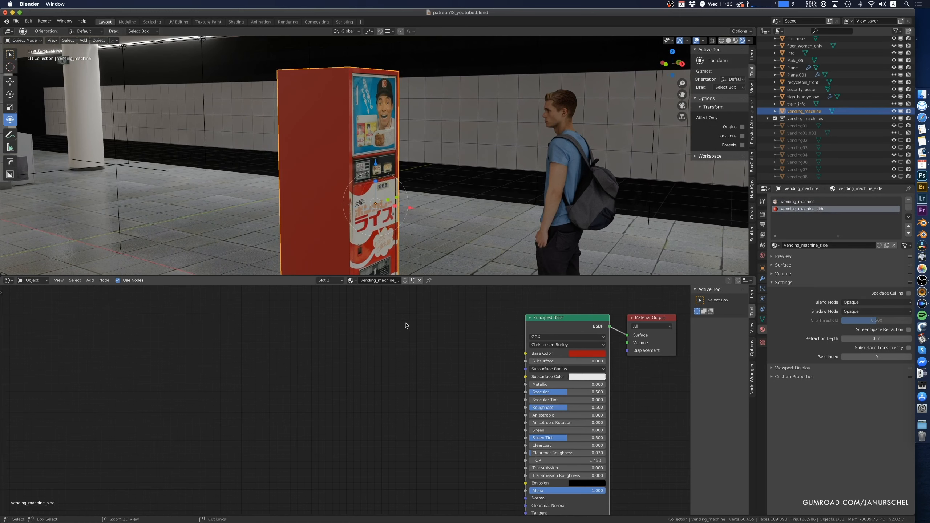
key(ctrl+t)
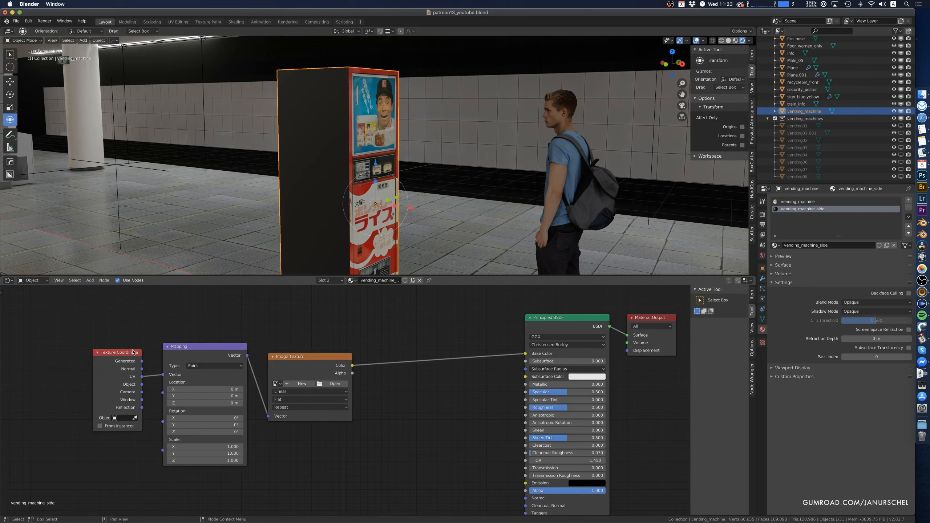
drag(134, 352, 163, 375)
Insert a Vector Transform node between the Texture Coordinate and Mapping nodes
key(shift+a)
text(vec)
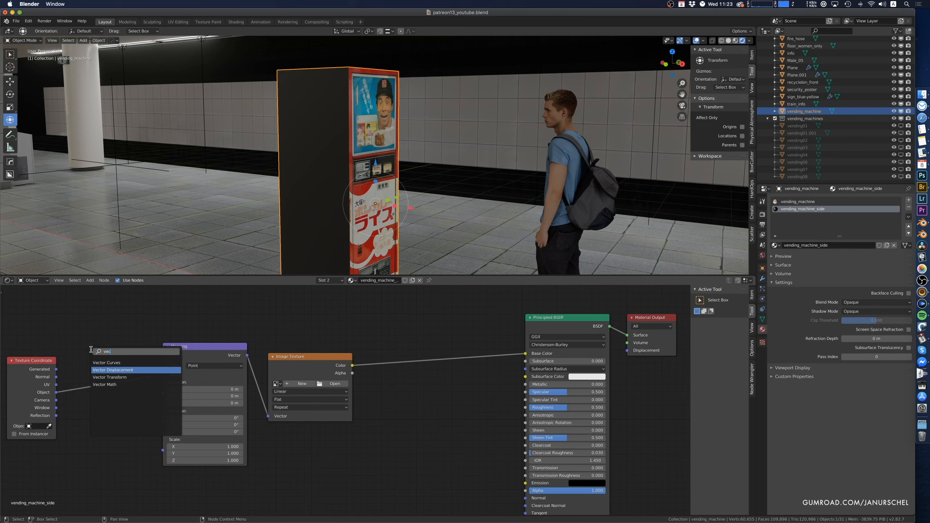
click(109, 377)
click(88, 361)
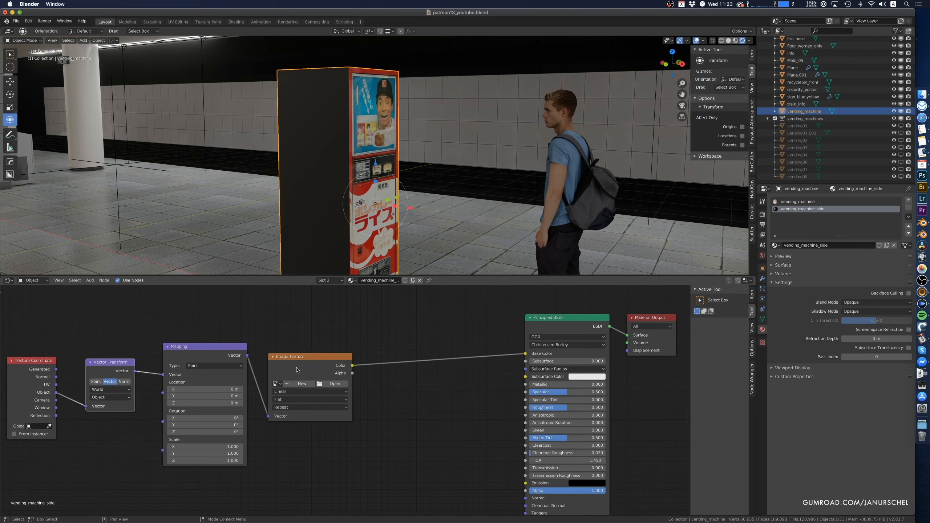
Set the Mapping node's type to Texture and the image texture's projection to Box
click(207, 365)
click(205, 382)
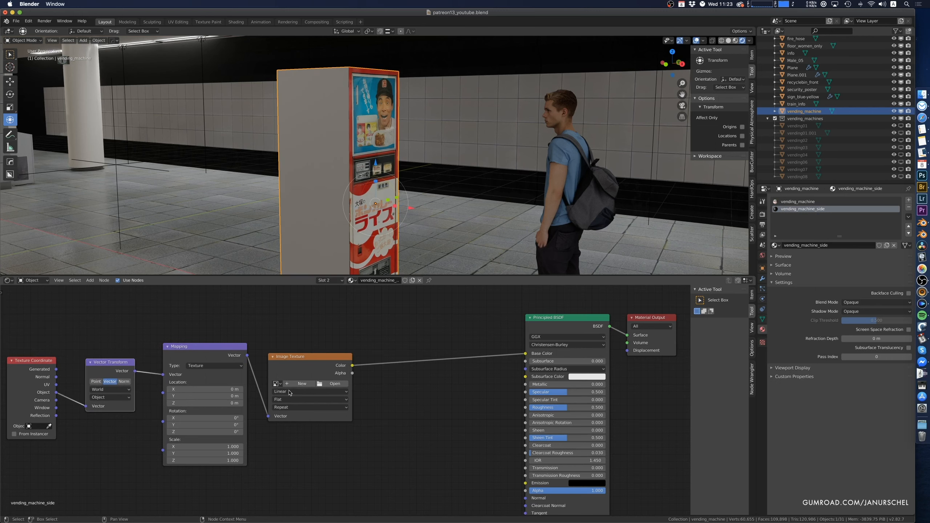
click(291, 399)
click(287, 418)
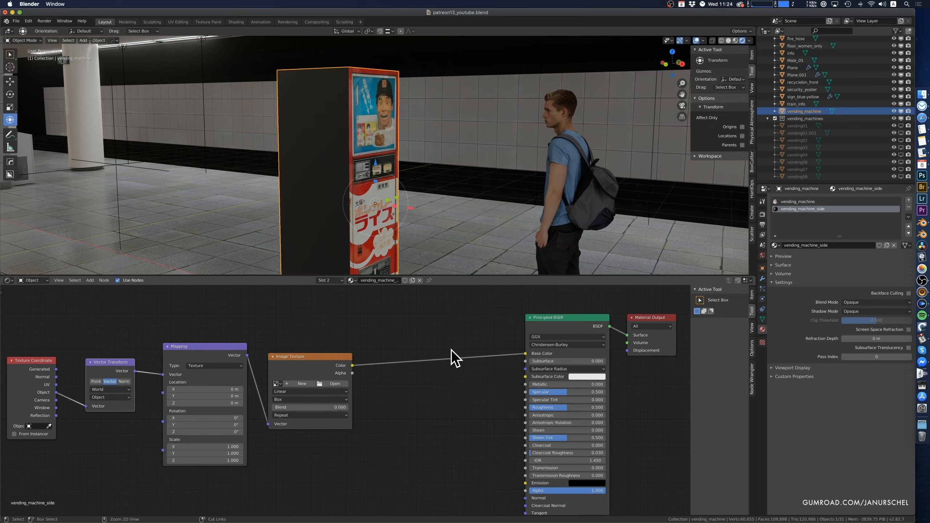
Reroute the side texture's Color from Base Color to Roughness and load concrete glossy cement.JPG from the assets folder into it
ctrl+right_drag(454, 357, 365, 370)
drag(352, 365, 527, 407)
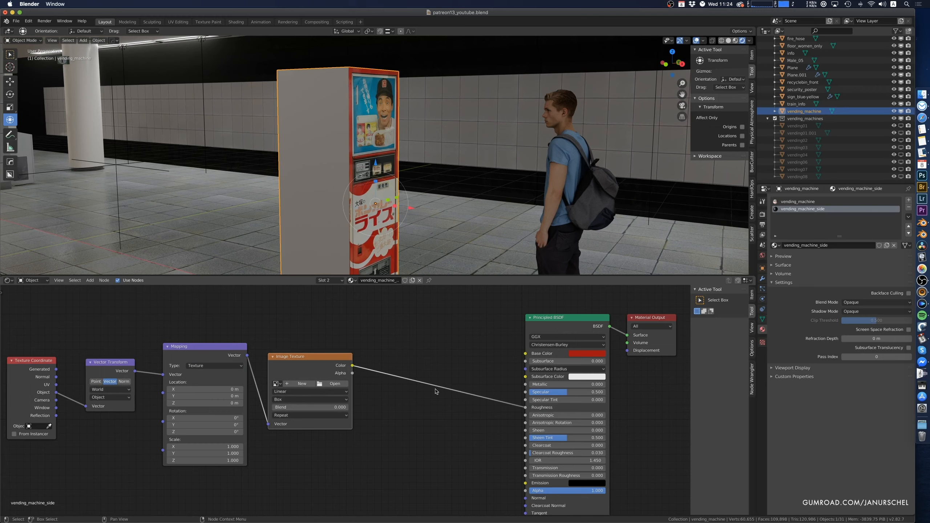
click(322, 384)
click(198, 291)
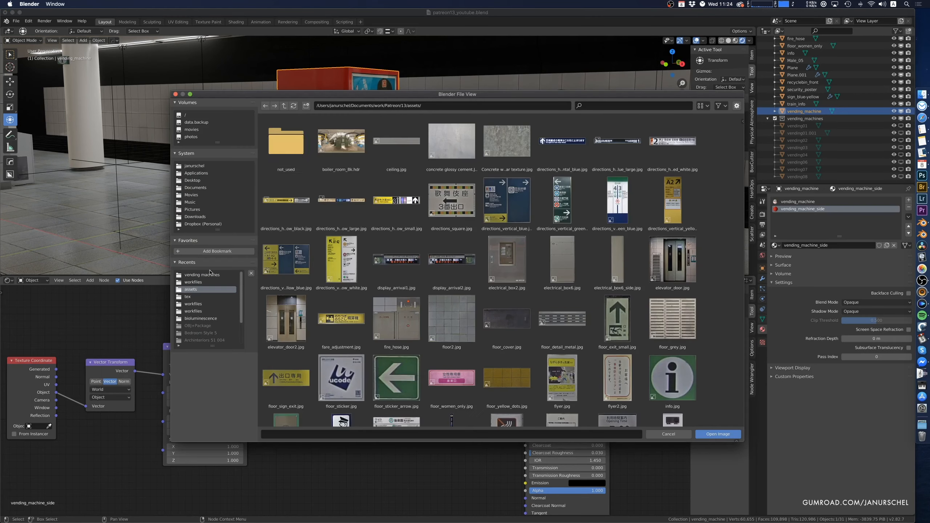
click(452, 143)
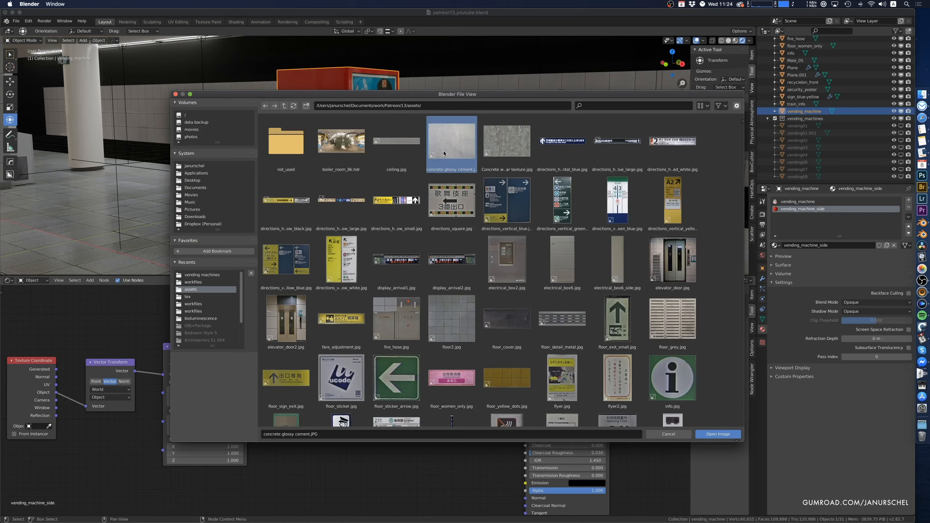
click(707, 432)
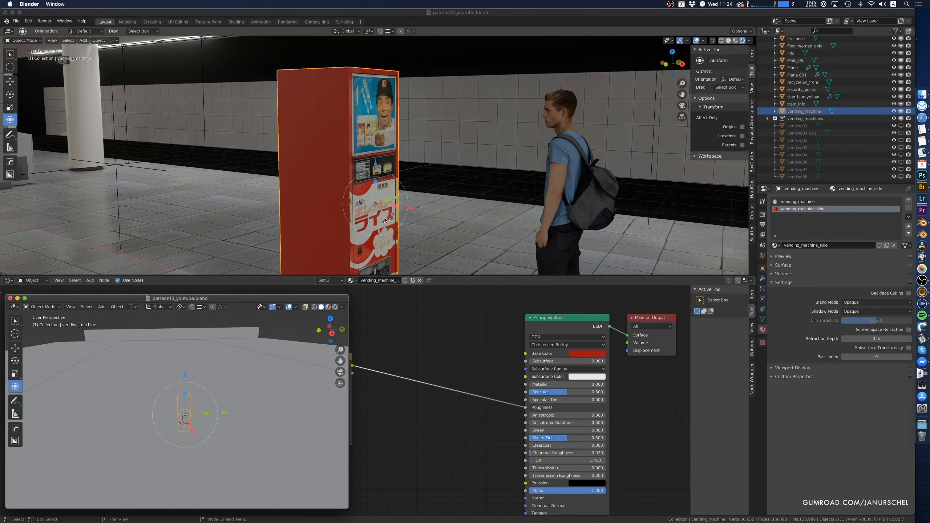
Apply the rotation and scale of the vending machine object
middle_drag(384, 219, 356, 250)
key(ctrl+a)
click(358, 220)
middle_drag(322, 200, 322, 203)
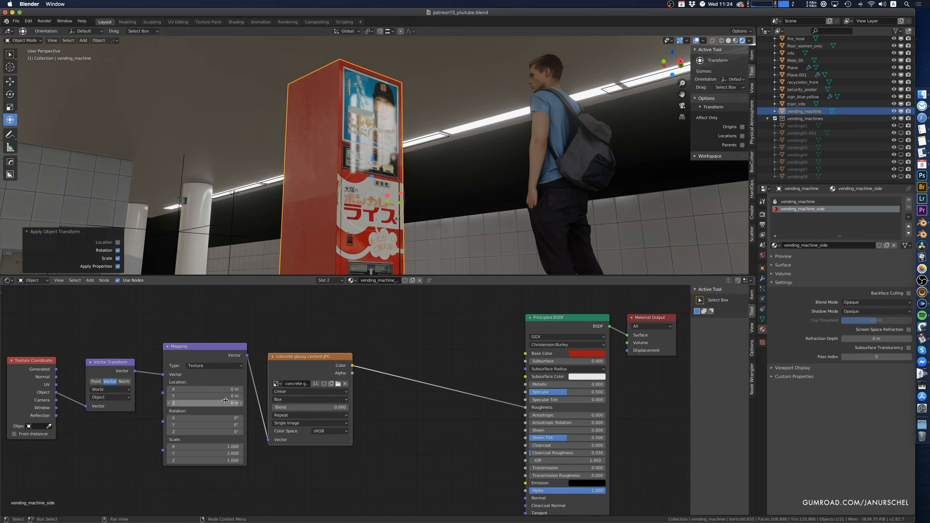
Set the side texture's mapping to a Z location of 1.06 m and a Z scale of 9.2
drag(205, 403, 219, 403)
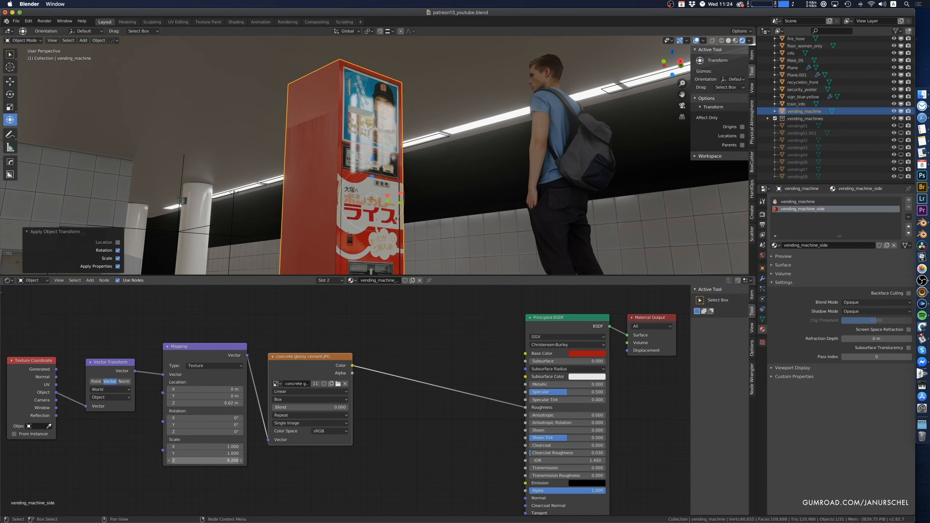
drag(205, 403, 213, 403)
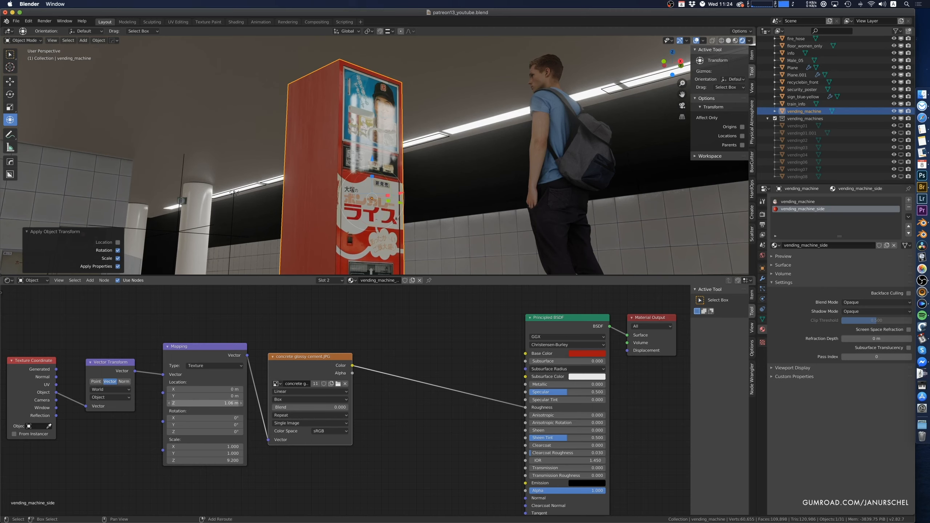
mouse_move(347, 224)
middle_down()
mouse_move(360, 230)
mouse_move(329, 148)
mouse_move(327, 96)
mouse_move(315, 198)
mouse_move(331, 217)
middle_up()
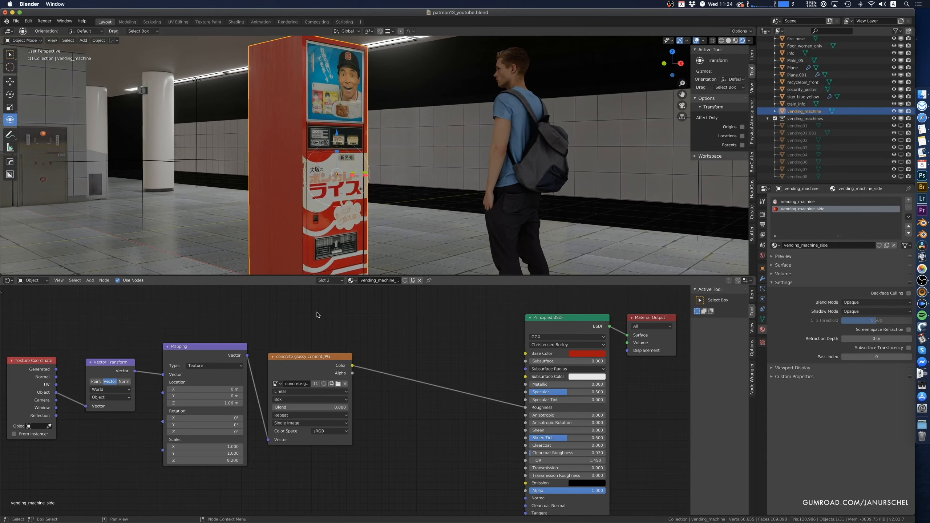
Insert a ColorRamp node between the concrete glossy cement.JPG texture's Color and the Principled BSDF's Roughness
key(shift+a)
click(392, 345)
text(colo)
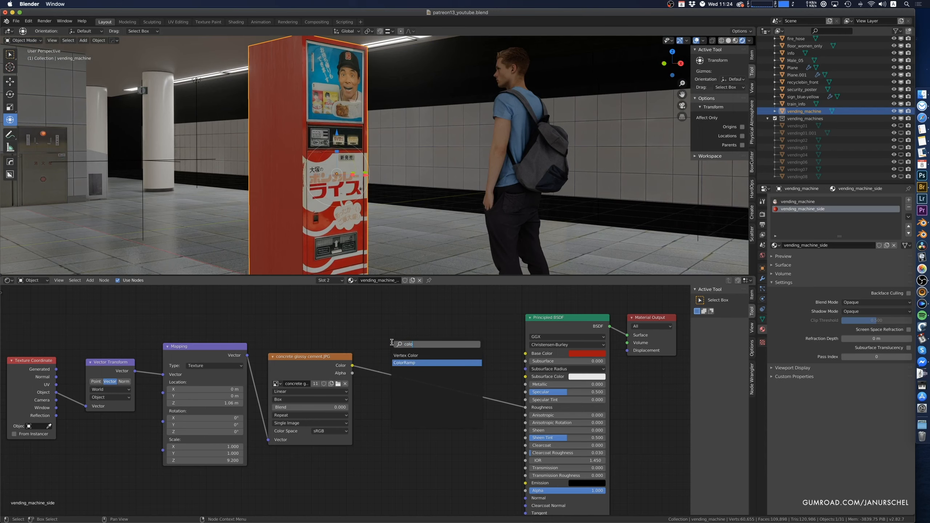
key(Return)
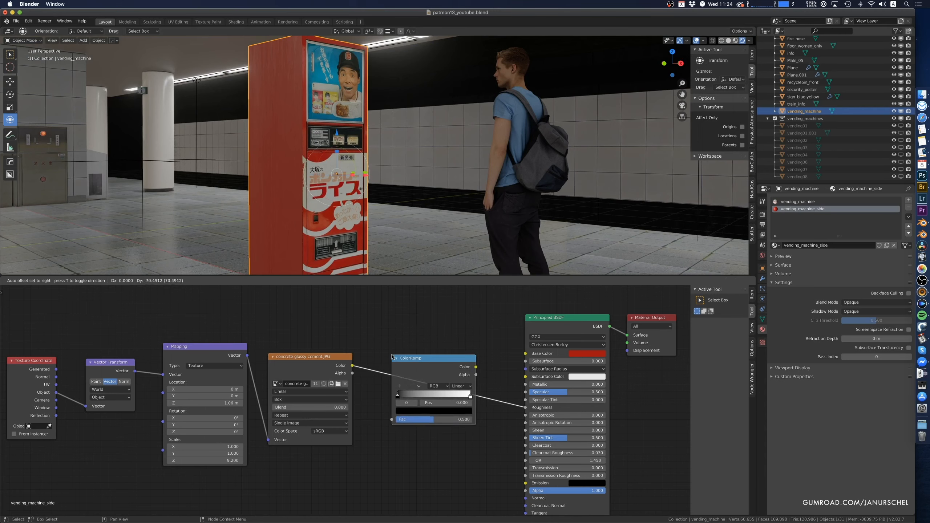
click(393, 364)
Reverse the ColorRamp so it runs from white to black, with the stops close together and the black stop at 0.520
middle_drag(306, 185, 322, 171)
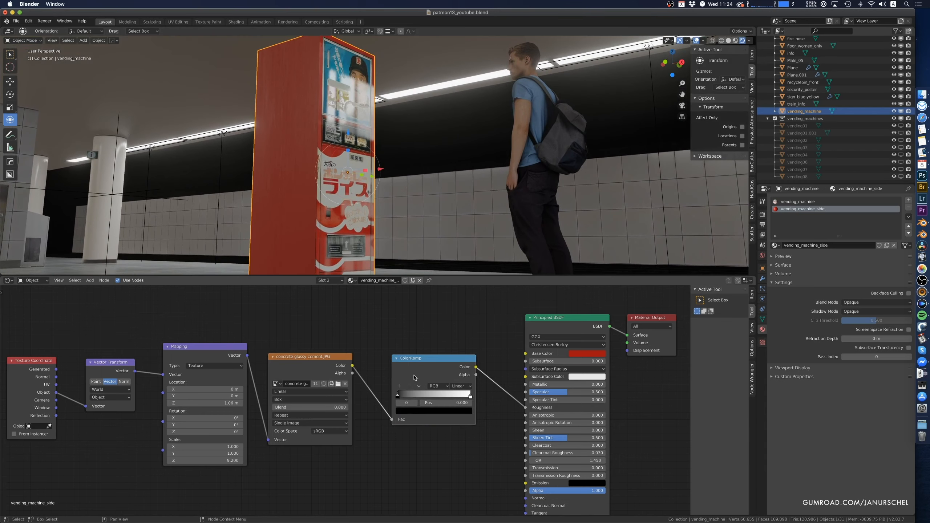
drag(398, 398, 428, 403)
middle_drag(289, 190, 208, 188)
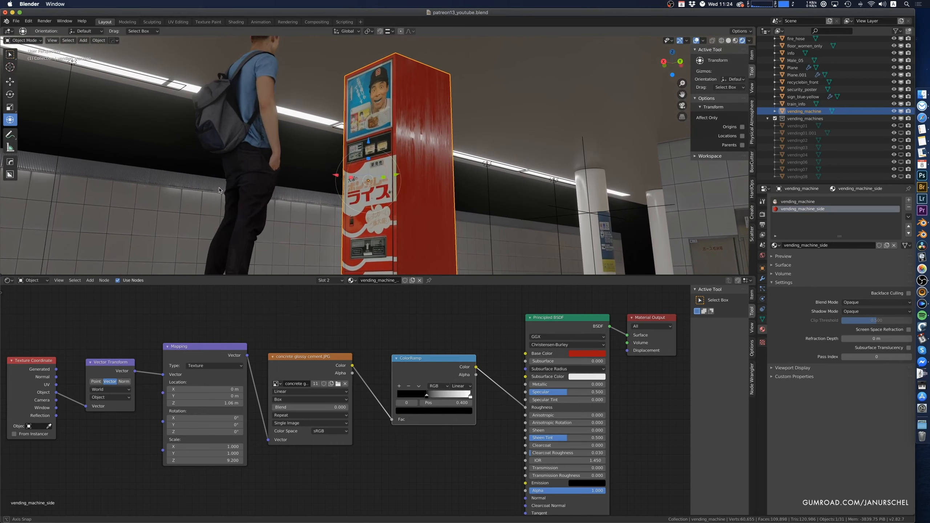
middle_drag(433, 229, 432, 228)
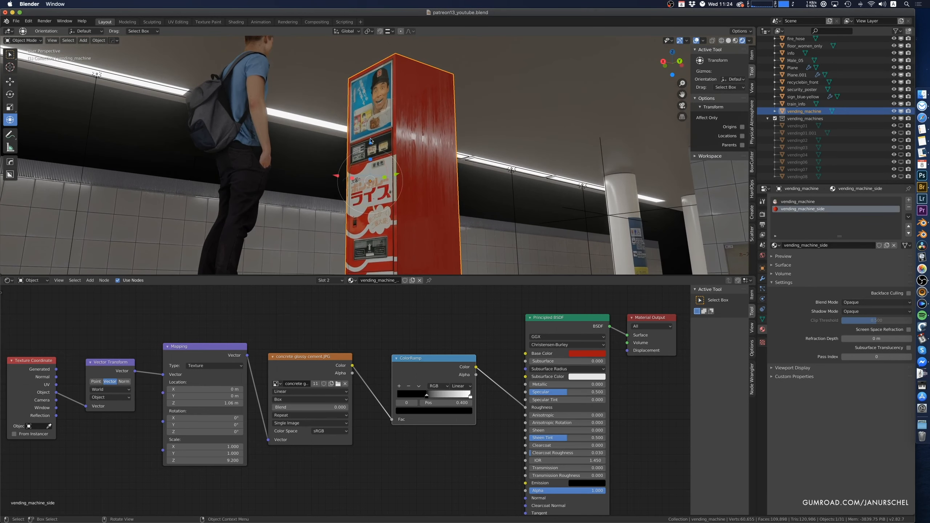
mouse_move(471, 396)
mouse_down()
mouse_move(419, 399)
mouse_move(451, 399)
mouse_move(429, 397)
mouse_up()
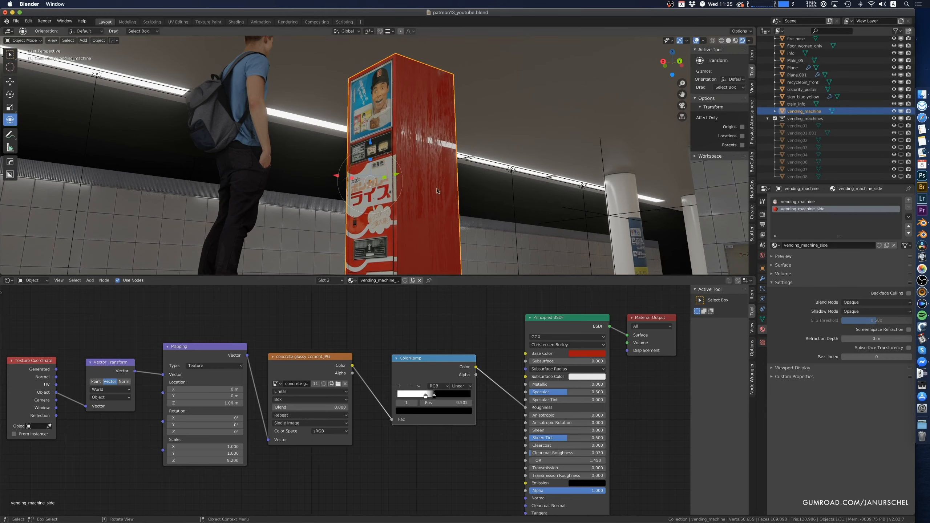
middle_drag(437, 192, 377, 176)
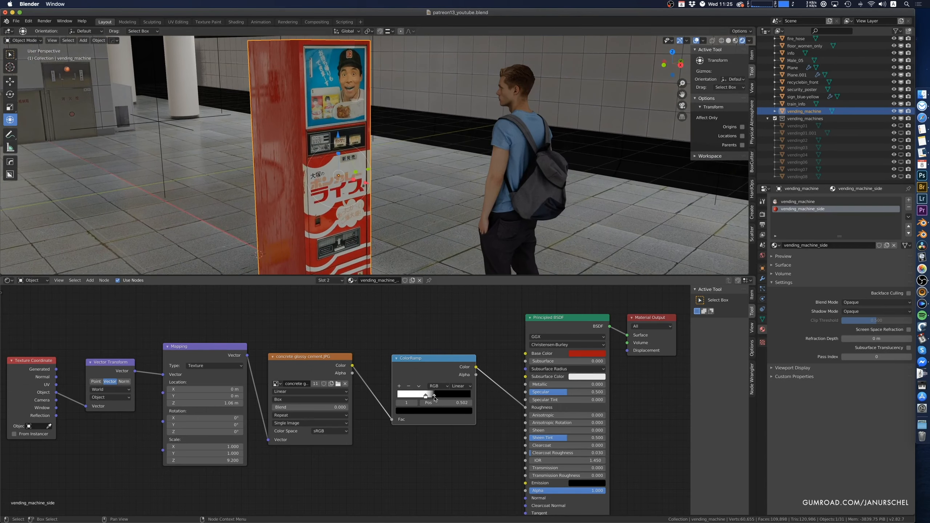
drag(435, 398, 440, 400)
middle_drag(375, 240, 357, 216)
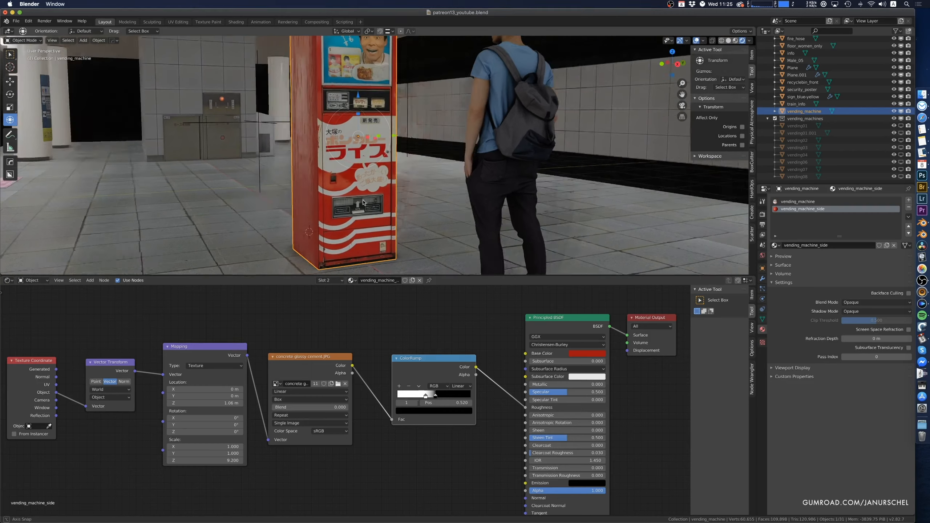
Enlarge the 3D viewport and, in the vending machine's Edit Mode, add a horizontal loop cut at the poster's upper edge with factor -0.966
drag(382, 276, 382, 337)
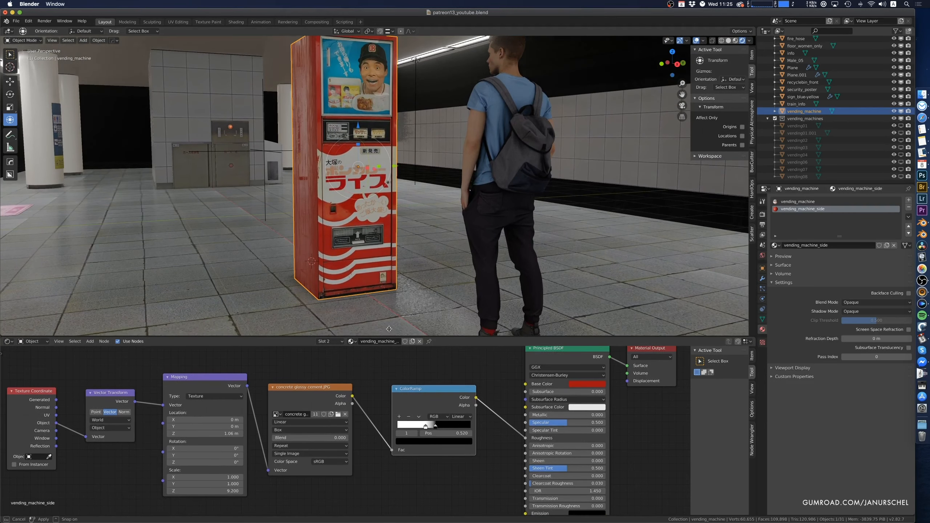
shift+middle_drag(372, 187, 343, 200)
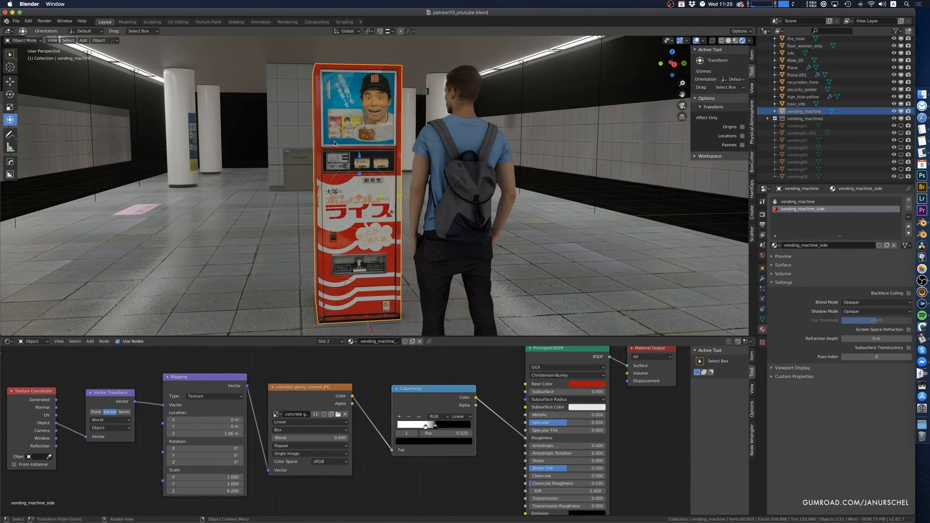
scroll(352, 183, up, 3)
middle_drag(361, 165, 325, 137)
key(Tab)
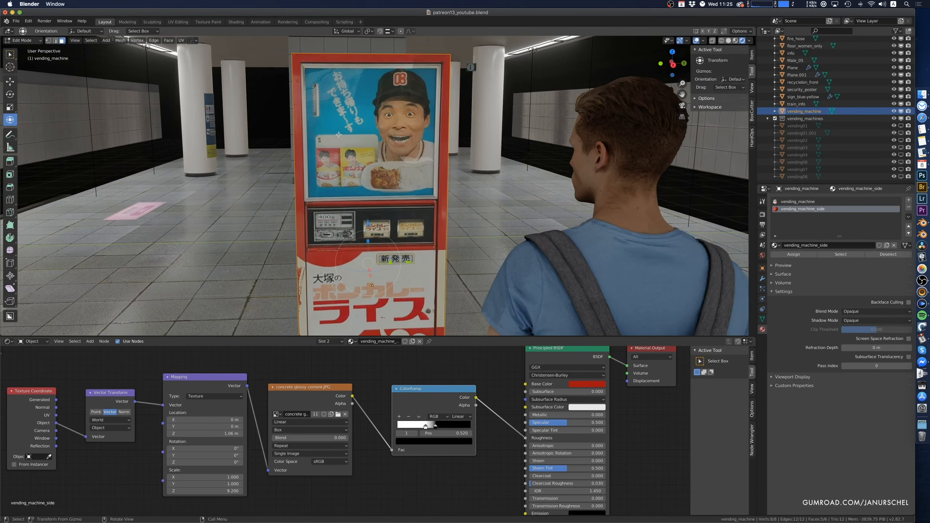
key(ctrl+r)
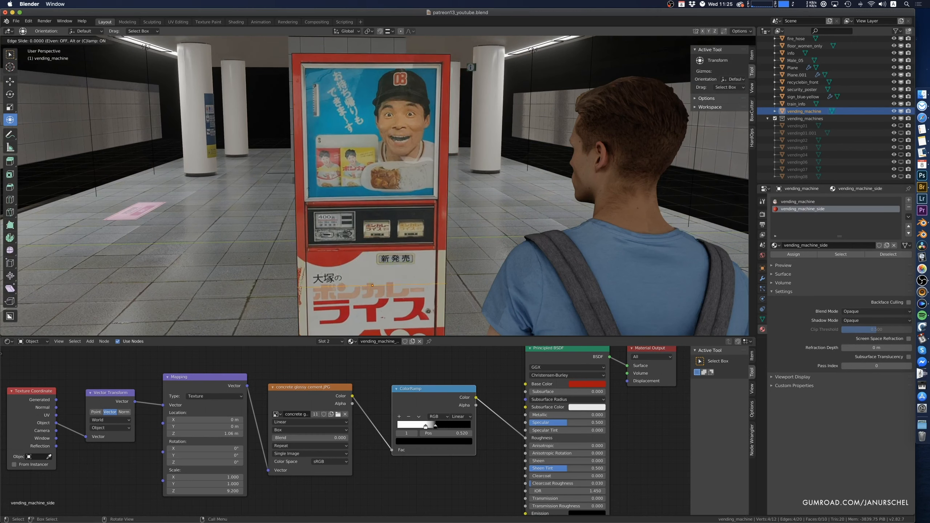
click(305, 126)
click(306, 358)
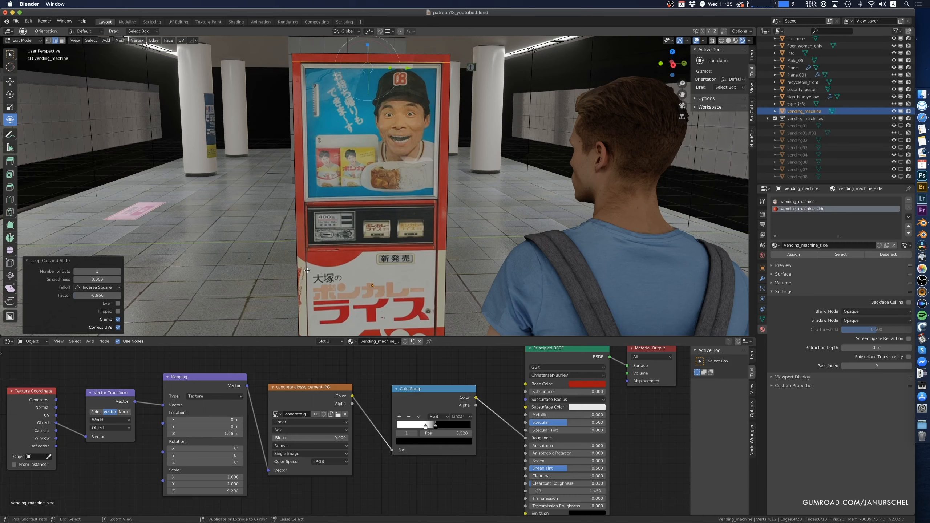
Add two horizontal loop cuts around the red bar between the poster and the product display, with factors 0.499 and 0.966
key(ctrl+r)
click(301, 257)
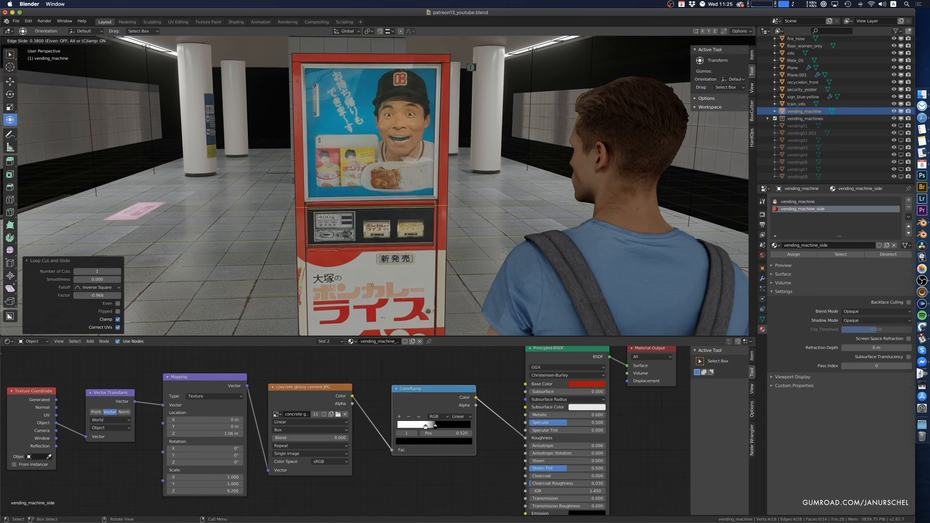
click(296, 192)
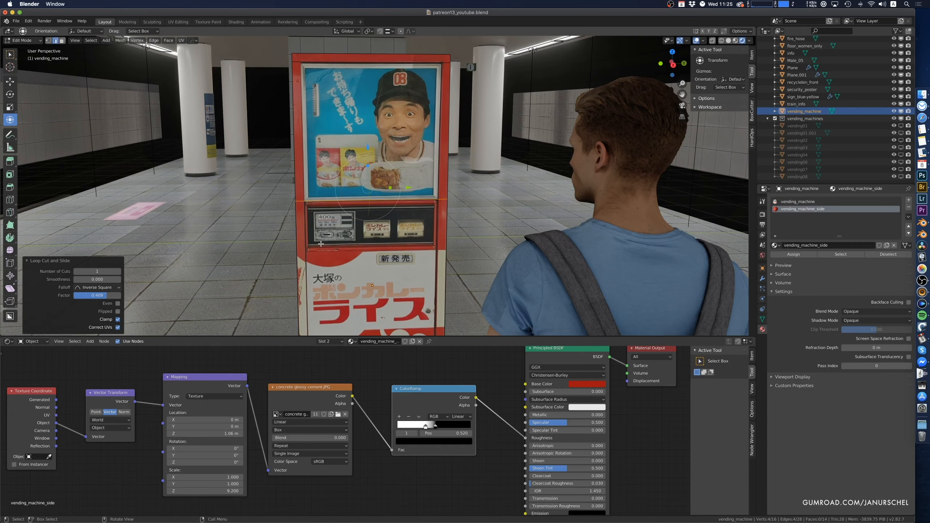
middle_drag(309, 245, 324, 239)
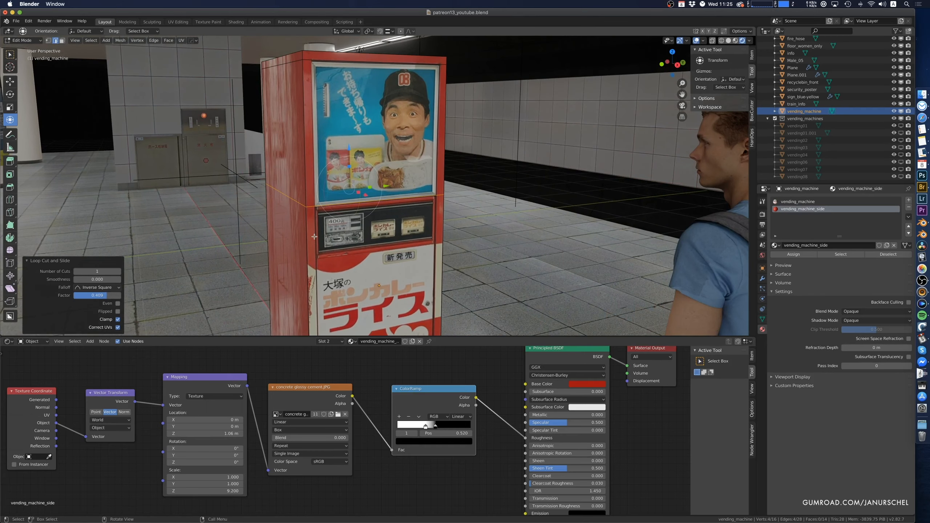
key(ctrl+r)
click(291, 139)
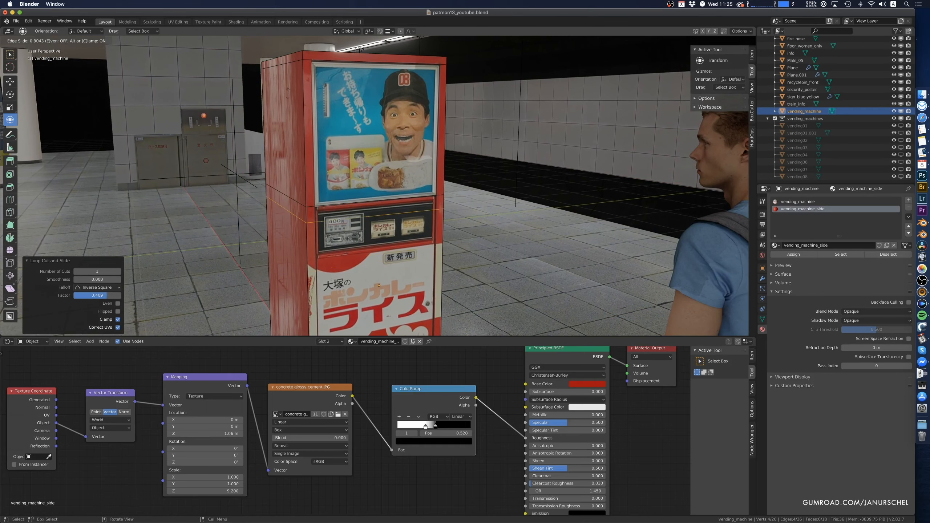
click(288, 84)
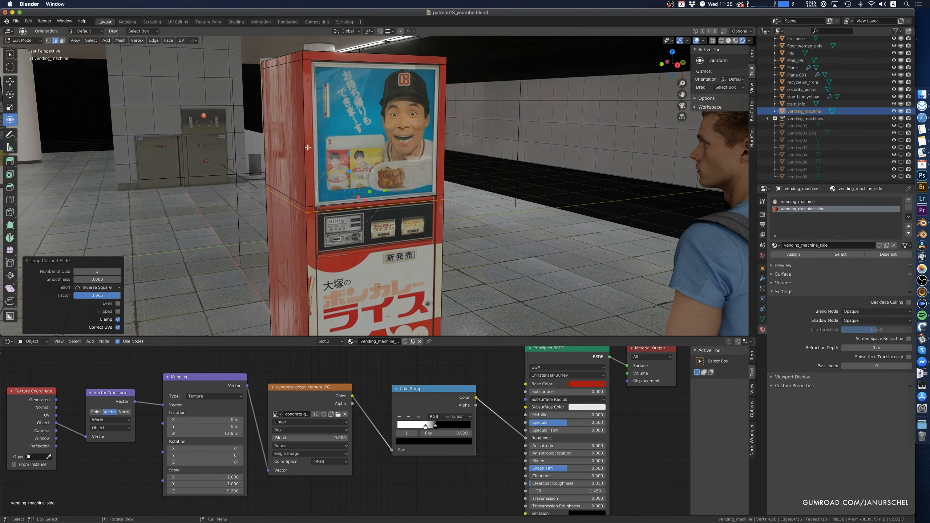
Add a horizontal loop cut just below the product display, slid to a factor of 0.736
key(ctrl+r)
click(300, 290)
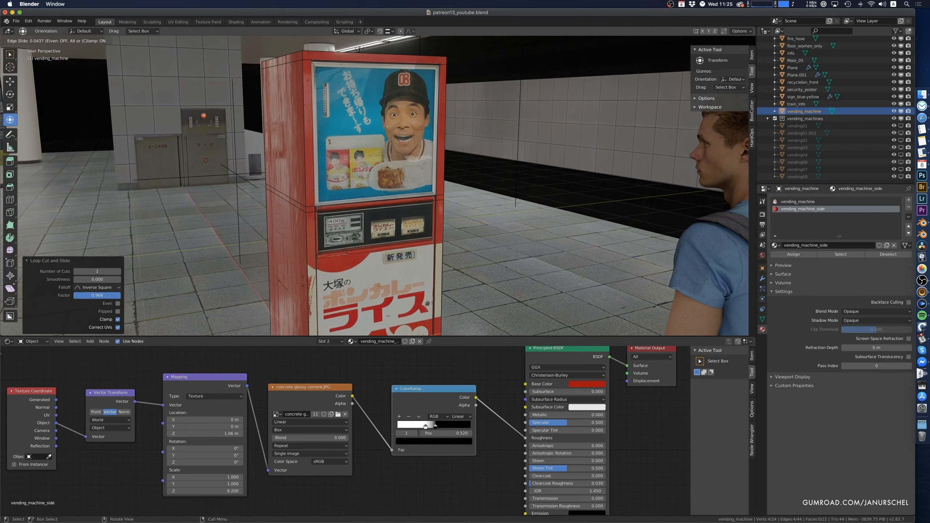
click(300, 178)
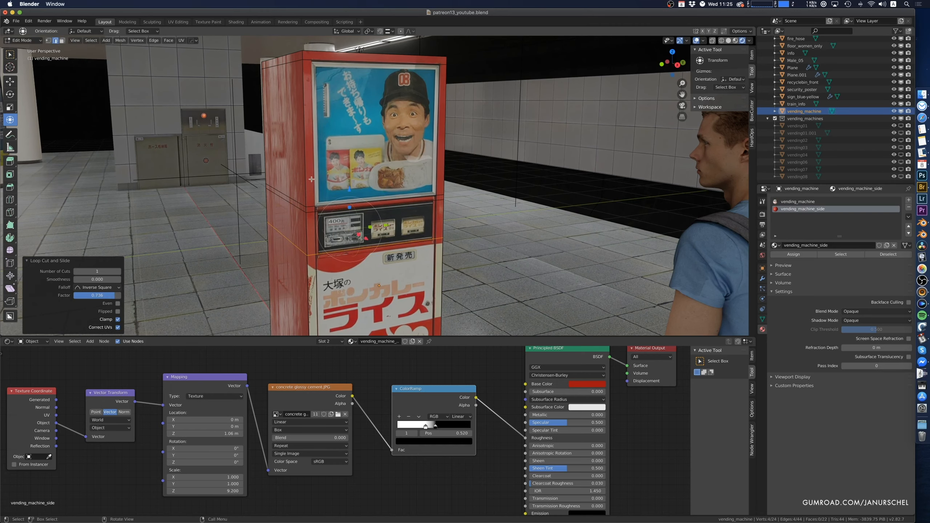
Add horizontal loop cuts above and below the dispensing slot, with factors 0.072 and 0.387
middle_drag(409, 210, 373, 245)
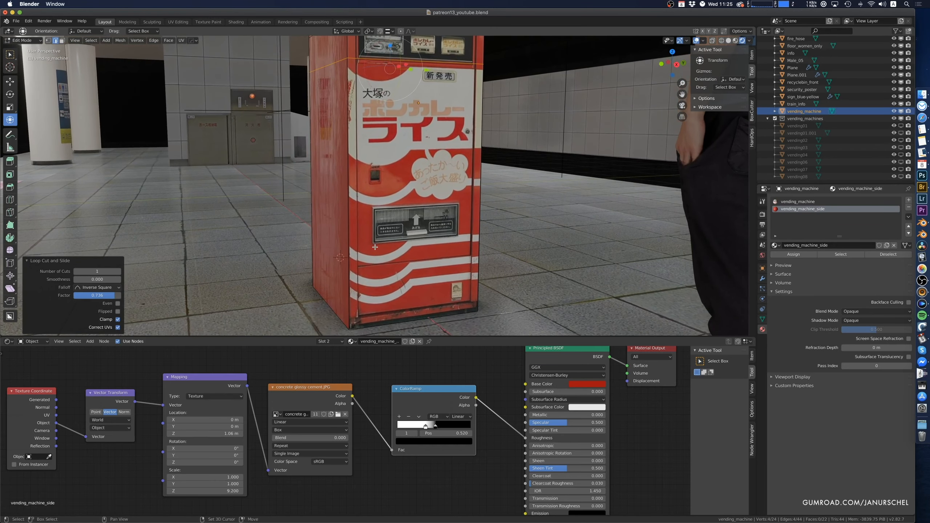
key(ctrl+r)
click(345, 233)
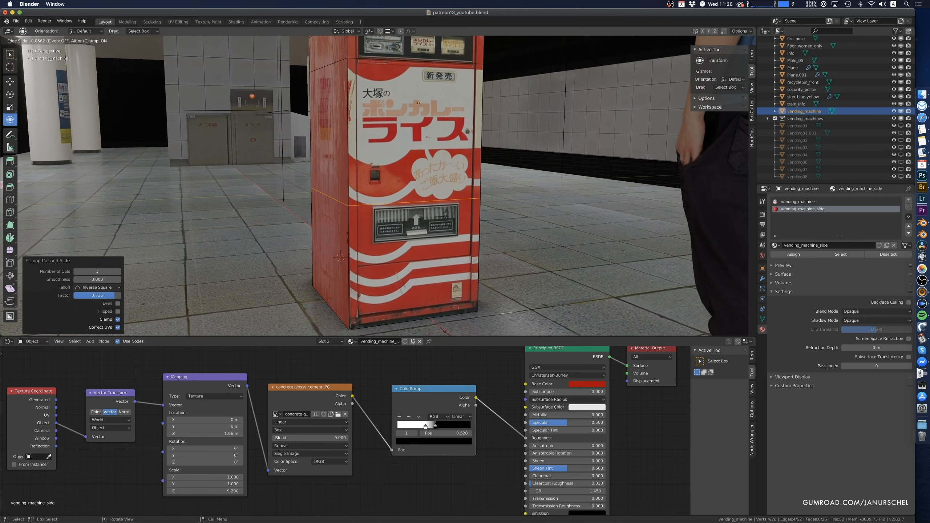
click(351, 243)
key(ctrl+r)
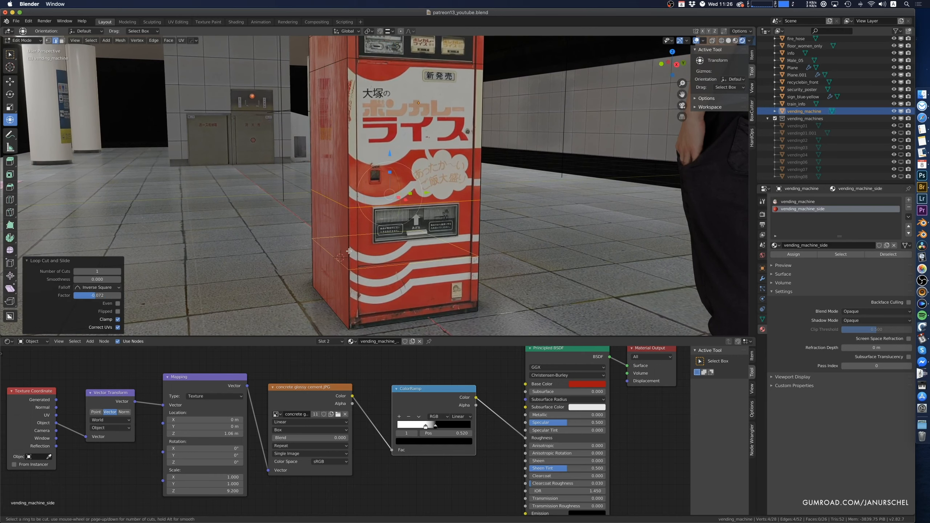
click(349, 245)
click(349, 228)
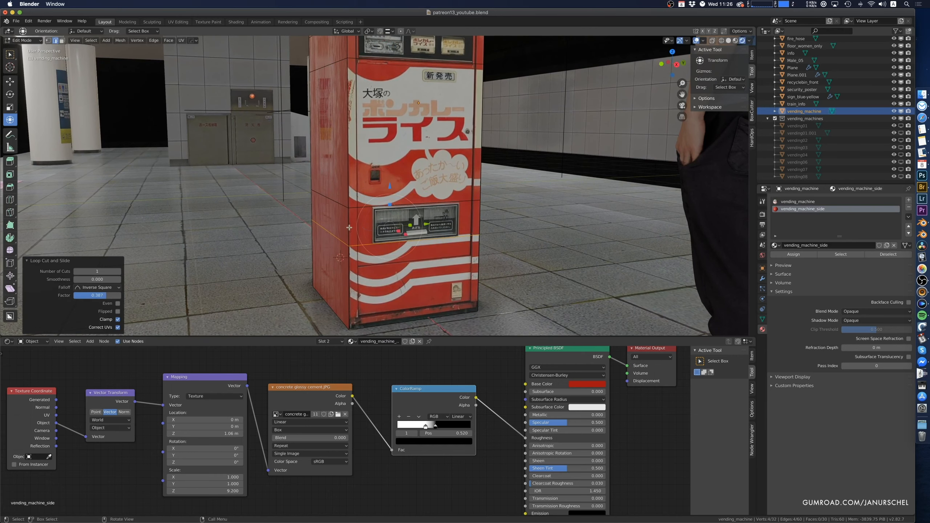
Add a horizontal loop cut near the base of the vending machine, slid to a factor of -0.678
key(ctrl+r)
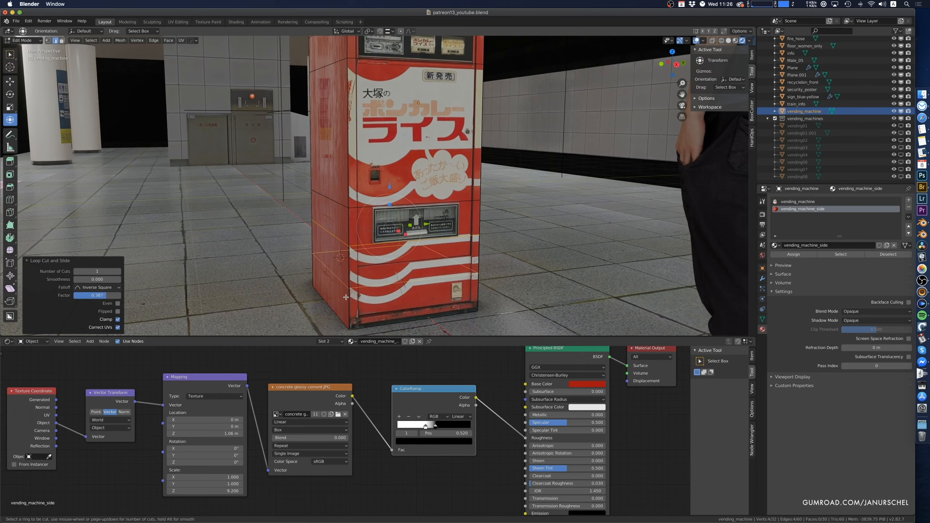
click(345, 298)
click(352, 317)
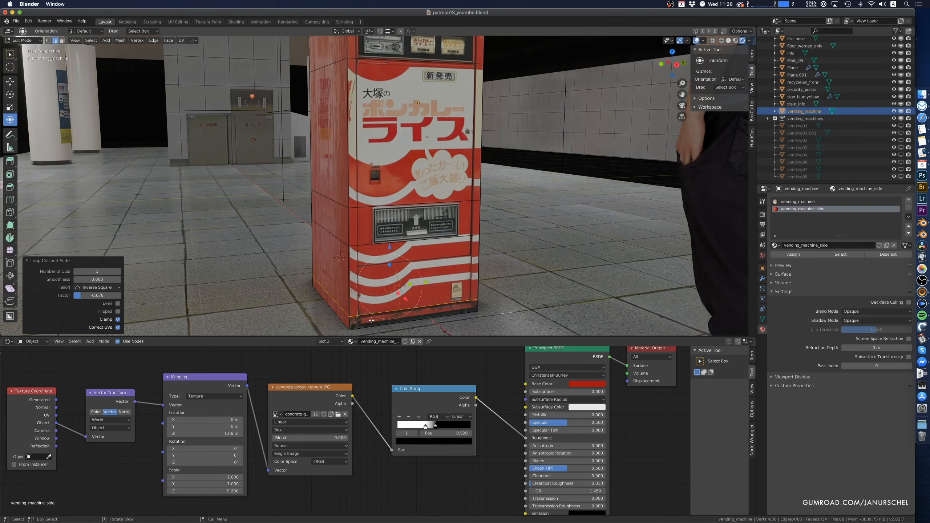
middle_drag(353, 317, 363, 293)
key(ctrl+r)
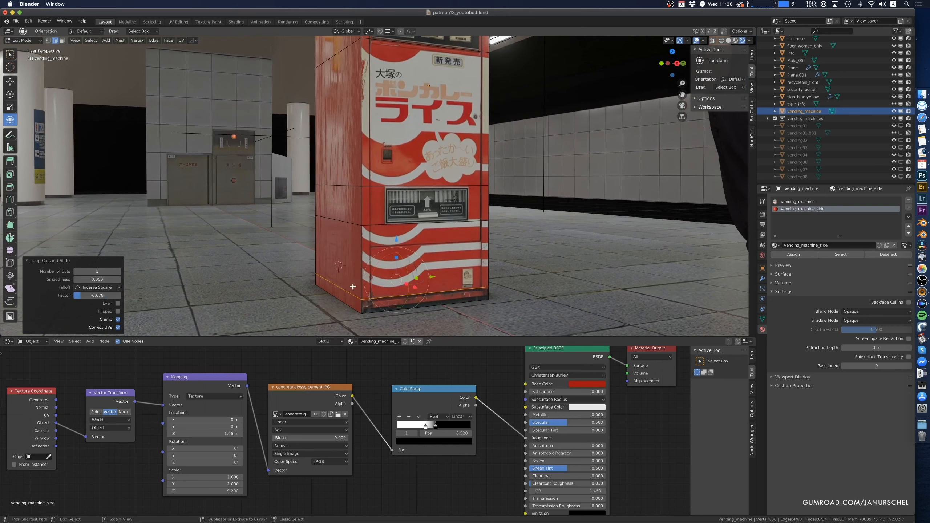
click(356, 301)
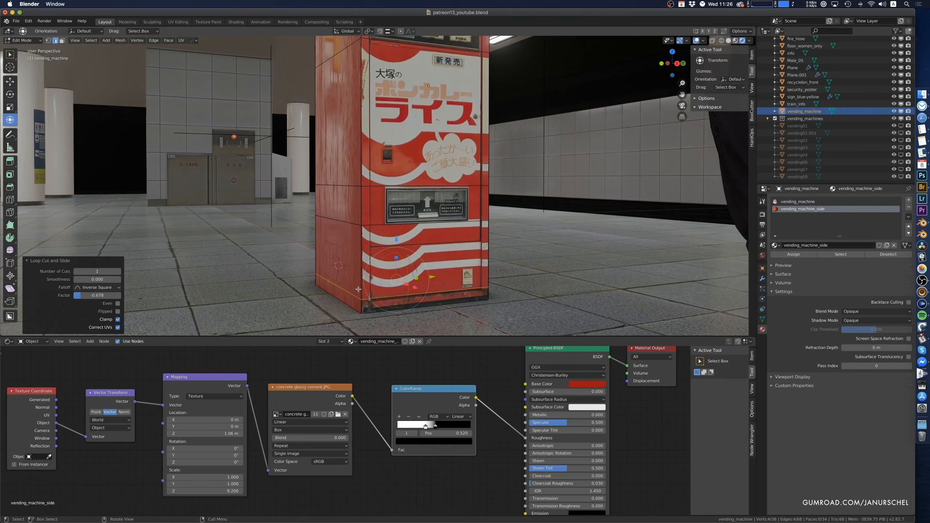
click(351, 308)
key(ctrl+z)
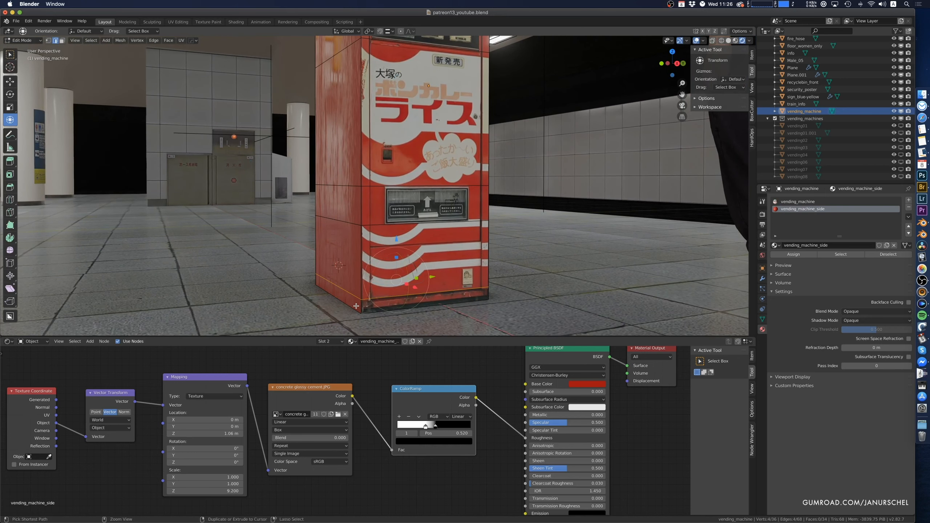
Add two more closely spaced horizontal loop cuts in the narrow strip at the machine's base, the second with factor 0.000
key(ctrl+r)
click(359, 310)
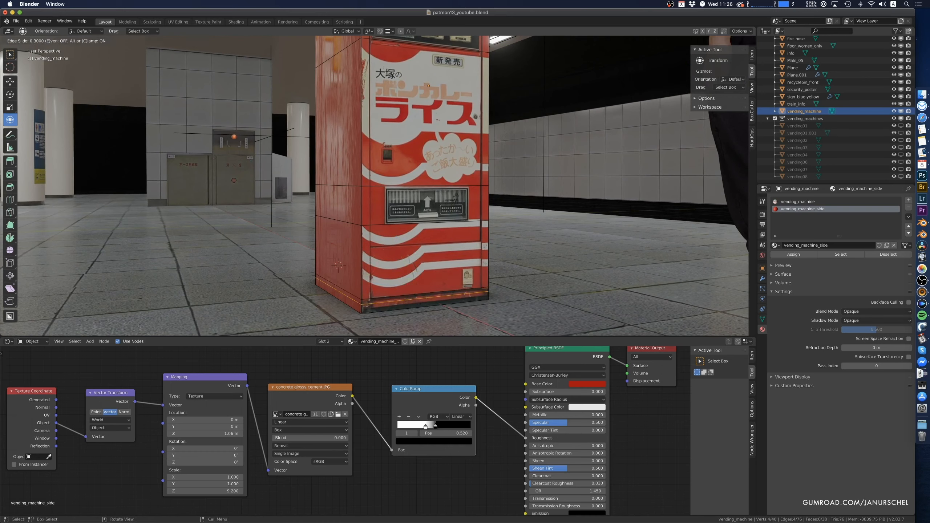
click(360, 307)
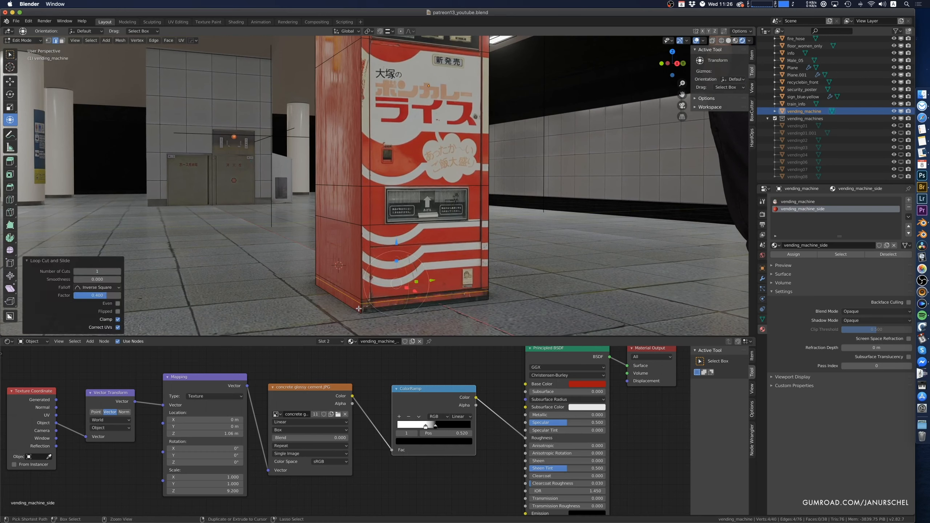
key(ctrl+r)
click(357, 311)
click(359, 309)
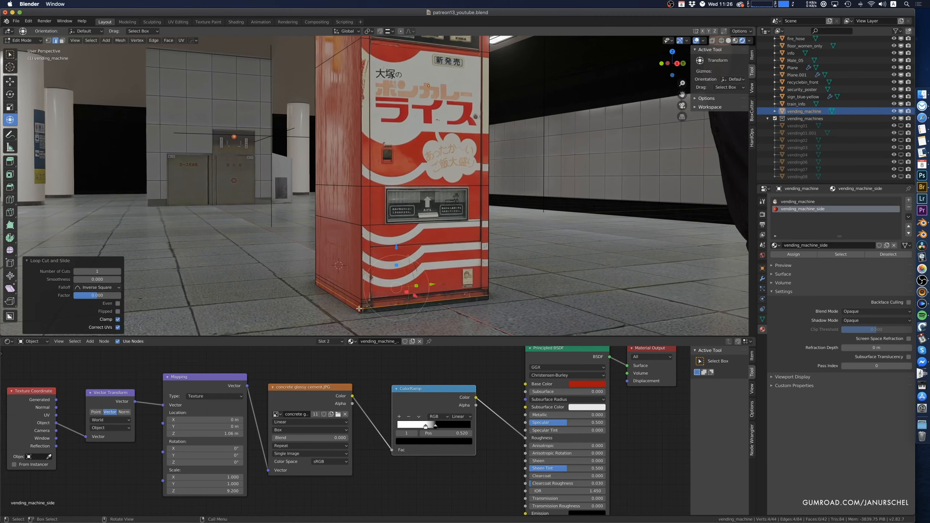
Add two vertical loop cuts near the side borders of the machine's front, the first slid to a factor of 0.887
middle_drag(386, 313, 385, 110)
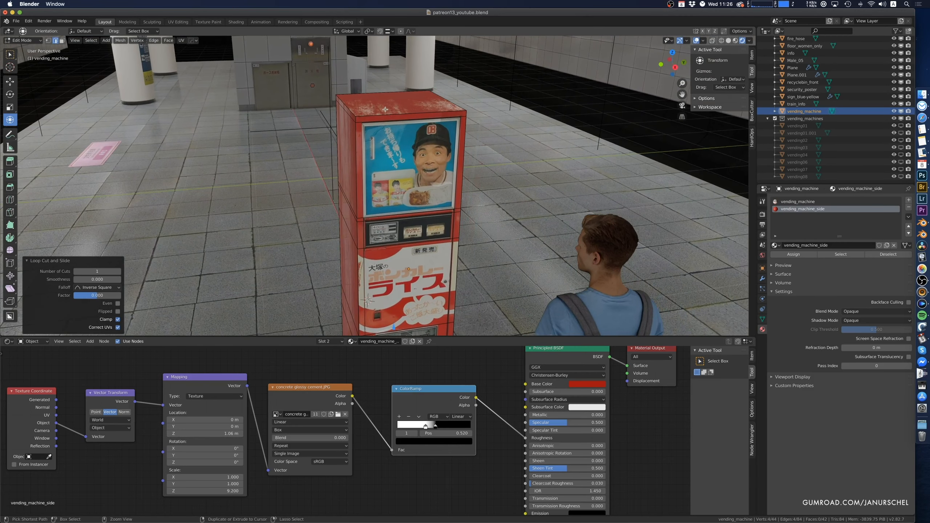
key(ctrl+r)
click(387, 116)
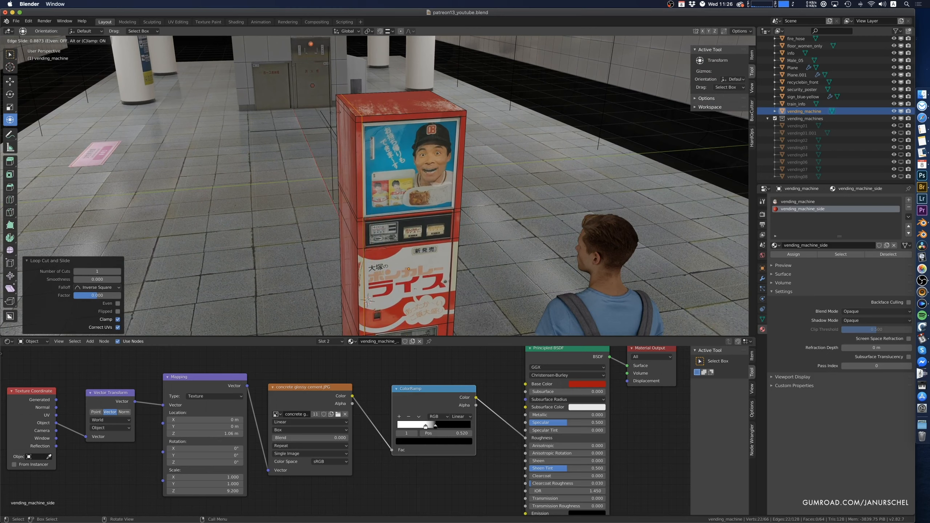
click(447, 115)
key(ctrl+r)
click(450, 108)
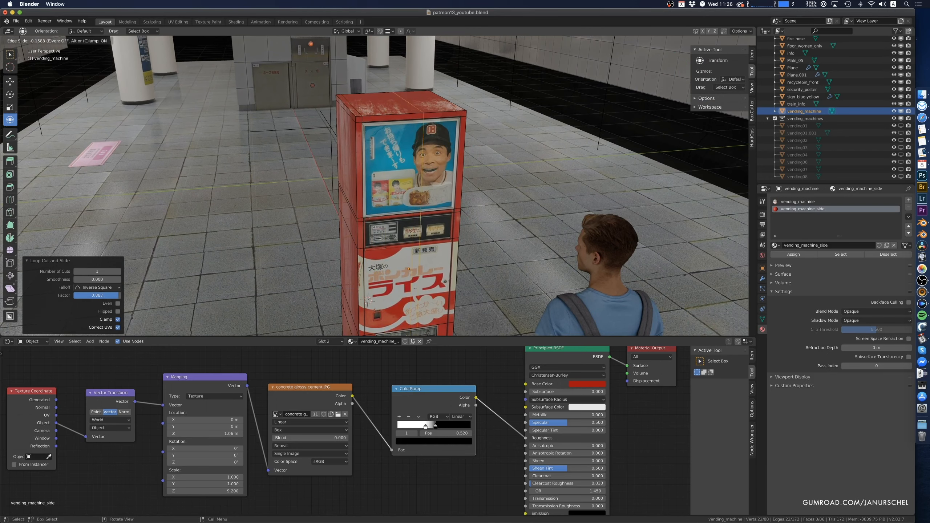
click(496, 109)
Extrude the product display face by about 0.0136 m along its normal
middle_drag(496, 108, 436, 212)
click(416, 173)
scroll(416, 174, up, 2)
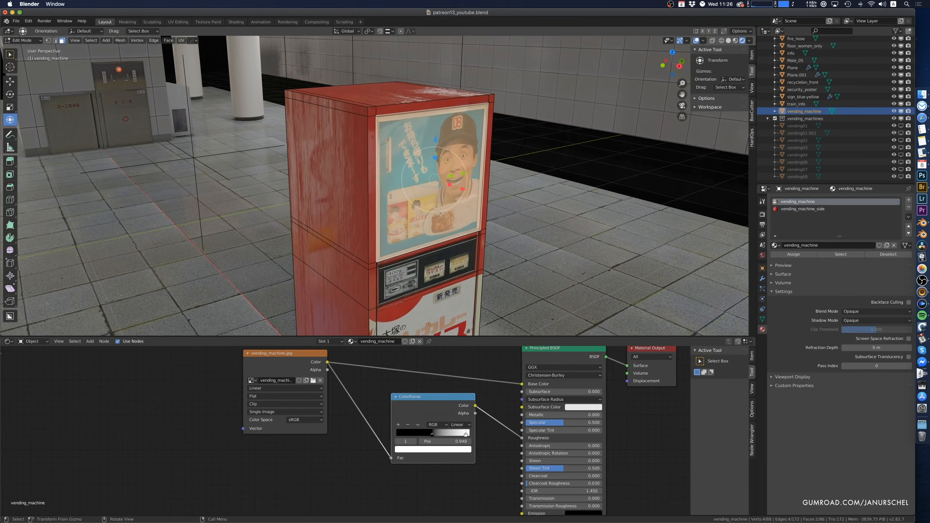
key(e)
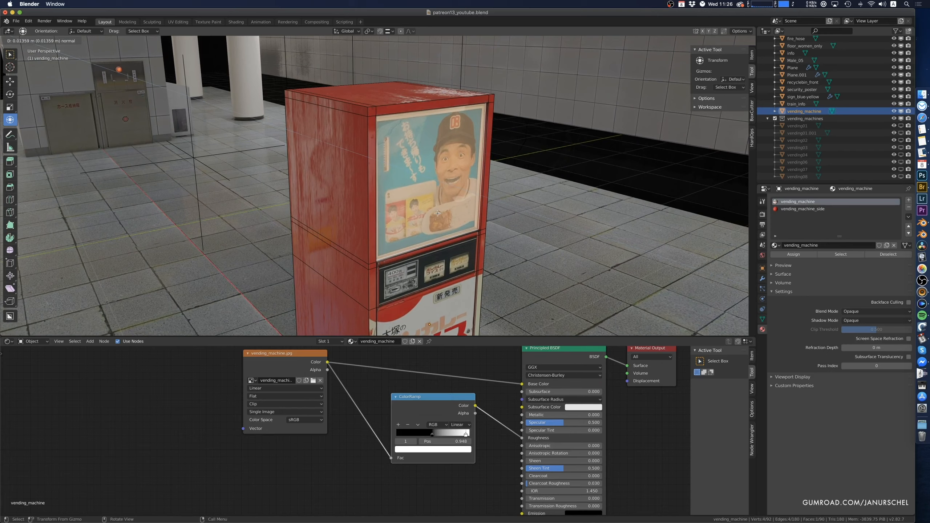
click(438, 214)
Add horizontal loop cuts just inside the upper and lower borders of the product display, with factors -0.907 and -0.952
middle_drag(437, 214, 396, 204)
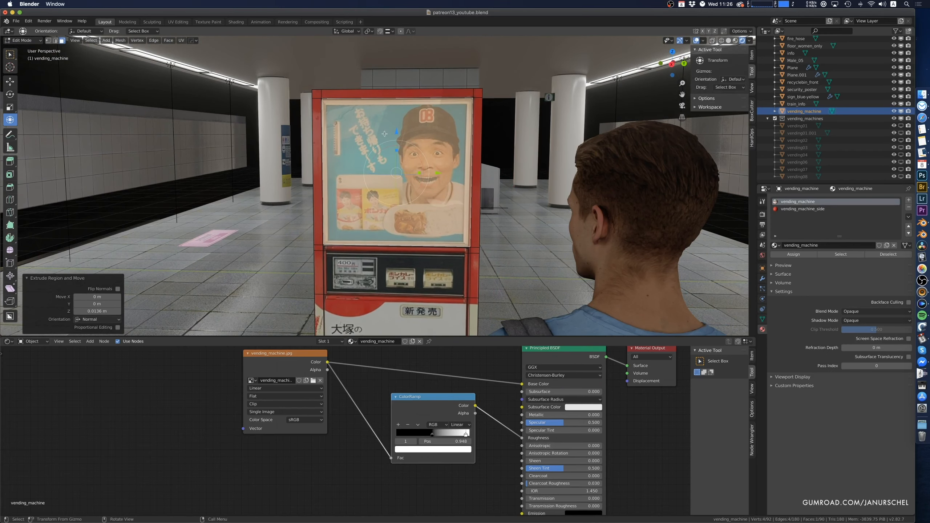
key(ctrl+r)
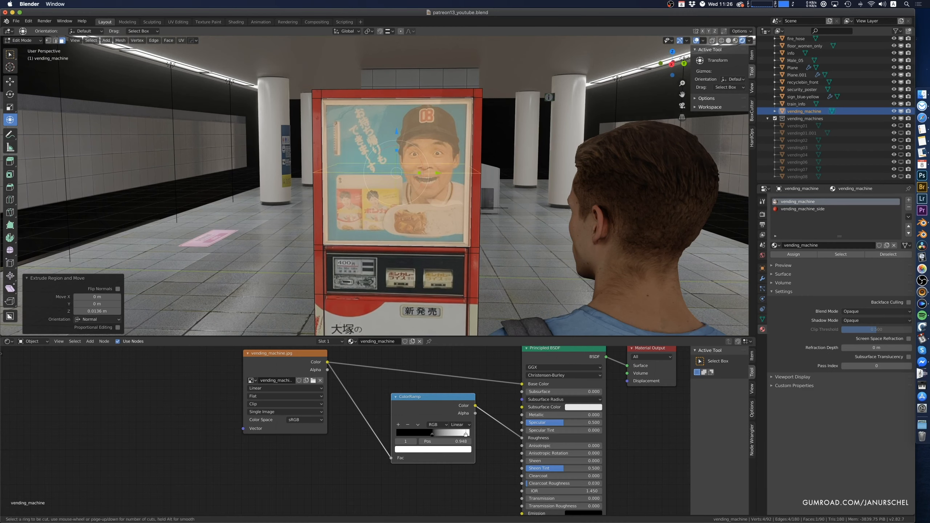
click(323, 112)
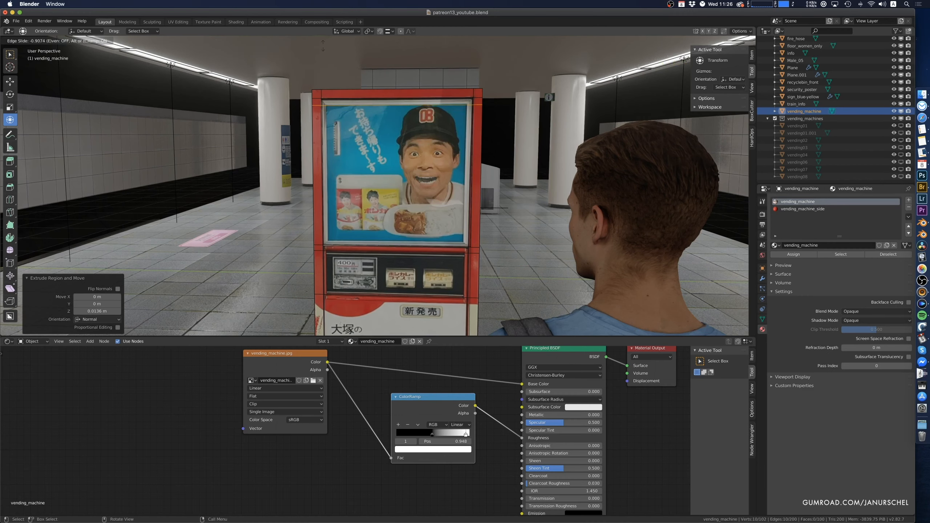
click(322, 46)
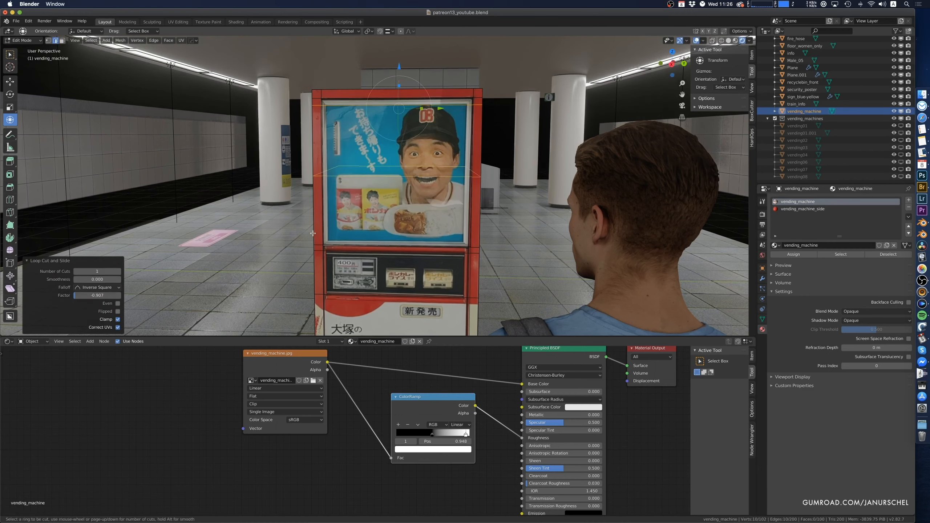
key(g)
key(g)
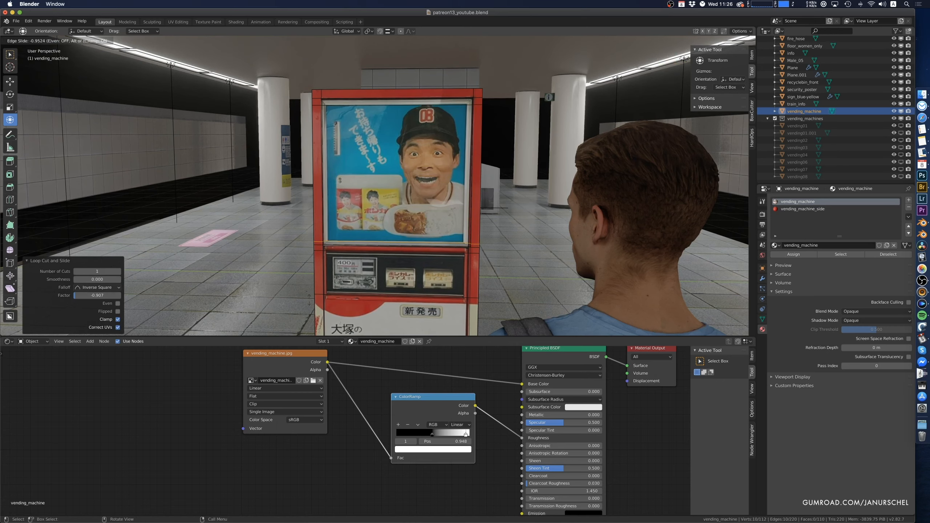
click(309, 298)
Add vertical loop cuts just inside both side borders of the product display, with factors of about -0.945 and -0.894
key(ctrl+r)
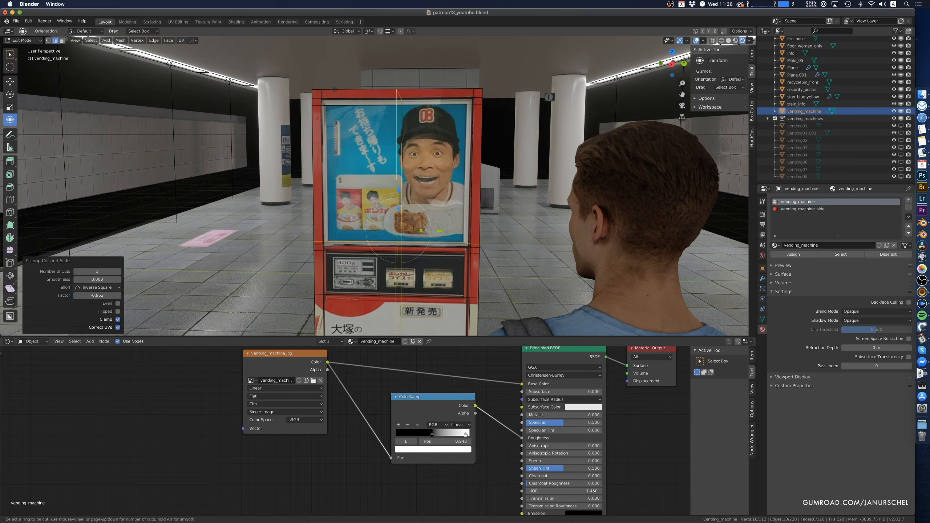
click(333, 90)
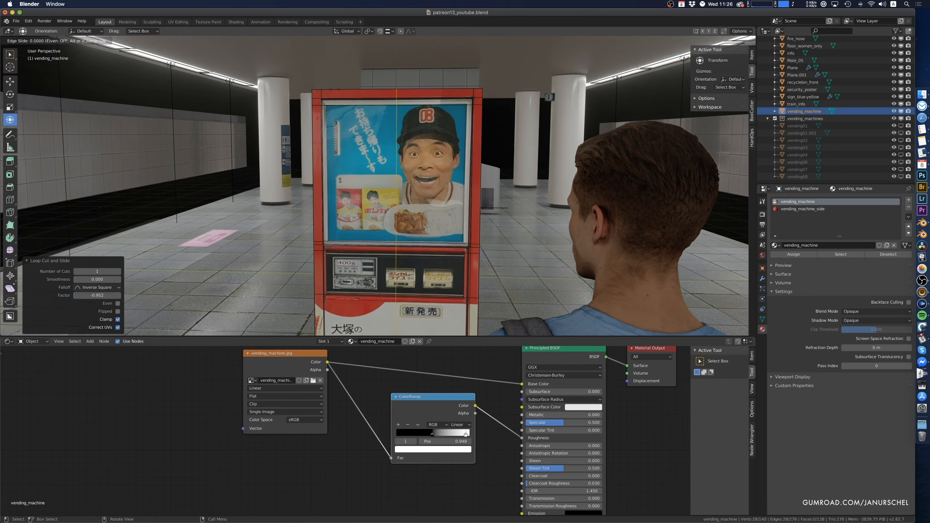
click(265, 84)
key(ctrl+r)
click(450, 91)
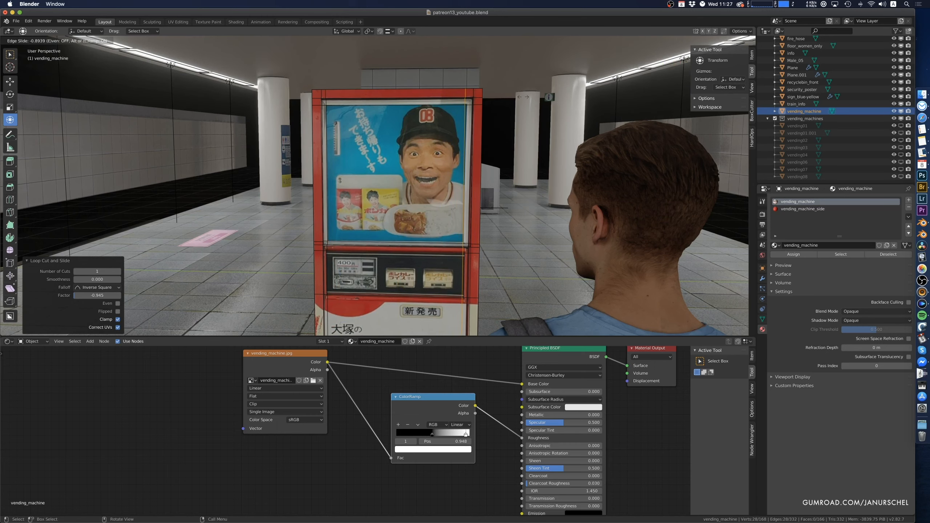
click(461, 161)
Extrude the inner face of the product display by about 0.0132 m along its normal
middle_drag(421, 161, 378, 177)
click(433, 166)
key(e)
click(441, 182)
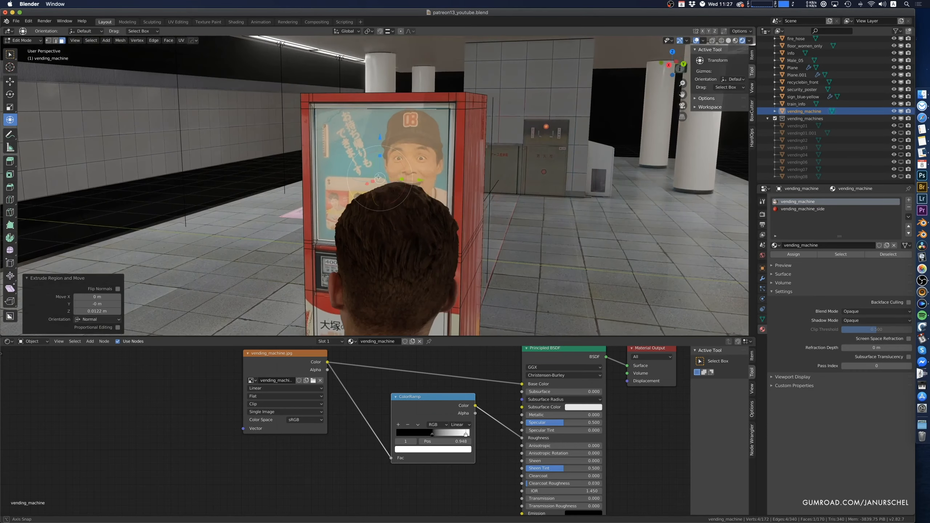
Select the edges bordering the recessed display inside its frame and move them -0.00531 m along X
middle_drag(302, 141, 327, 139)
key(2)
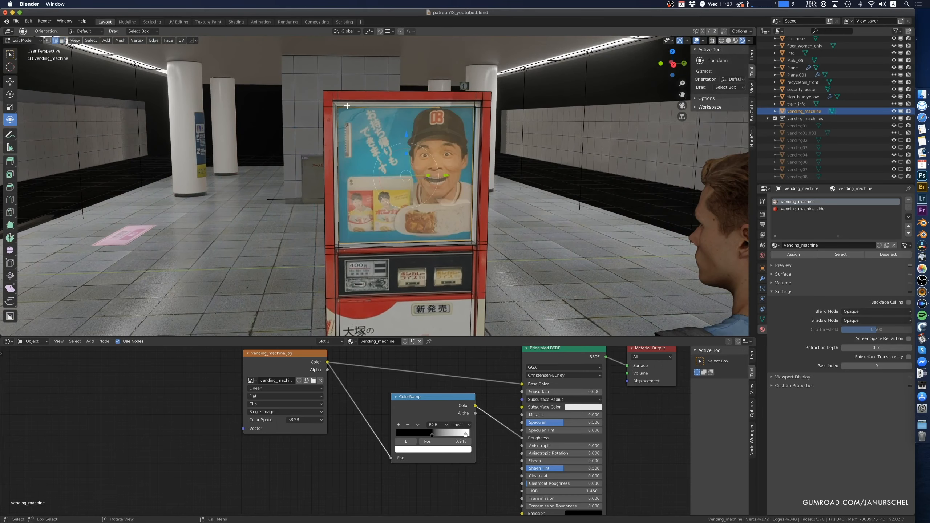
click(347, 106)
scroll(338, 114, up, 2)
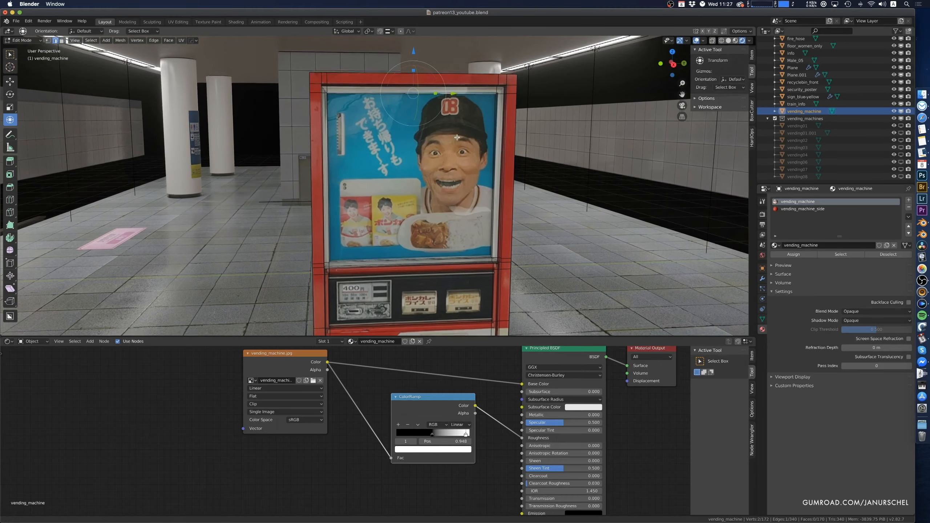
shift+click(497, 115)
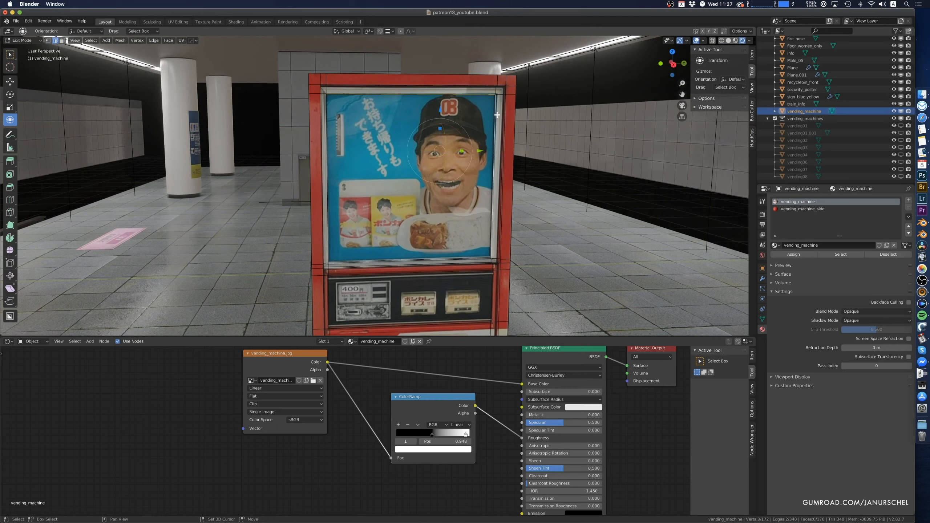
shift+click(326, 142)
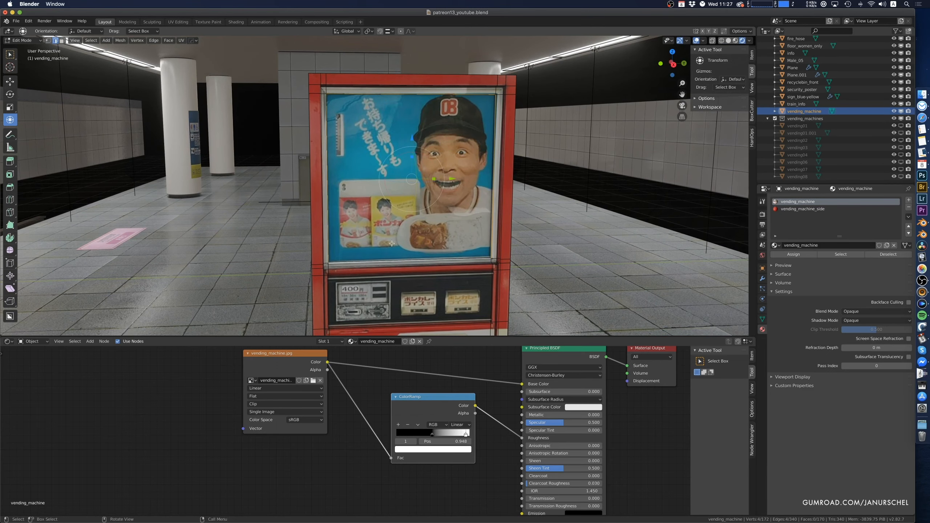
middle_drag(391, 243, 417, 244)
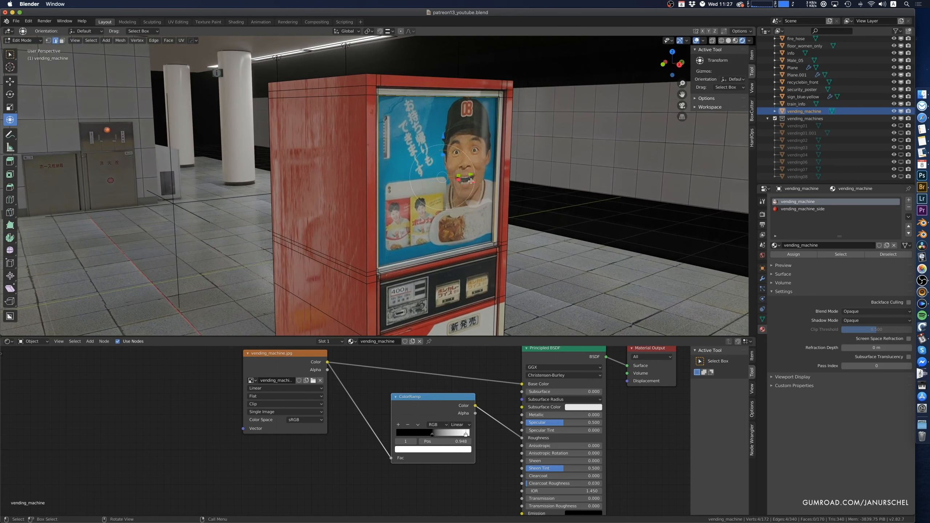
drag(470, 182, 469, 182)
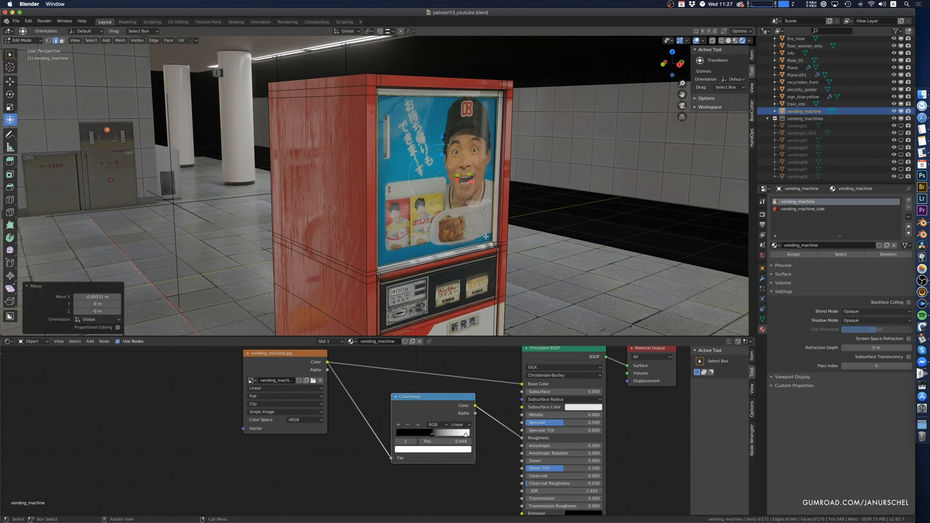
Extrude the dark coin and selection panel below the display by about 0.0127 m along its normal
middle_drag(468, 252, 400, 48)
click(389, 183)
key(e)
click(402, 184)
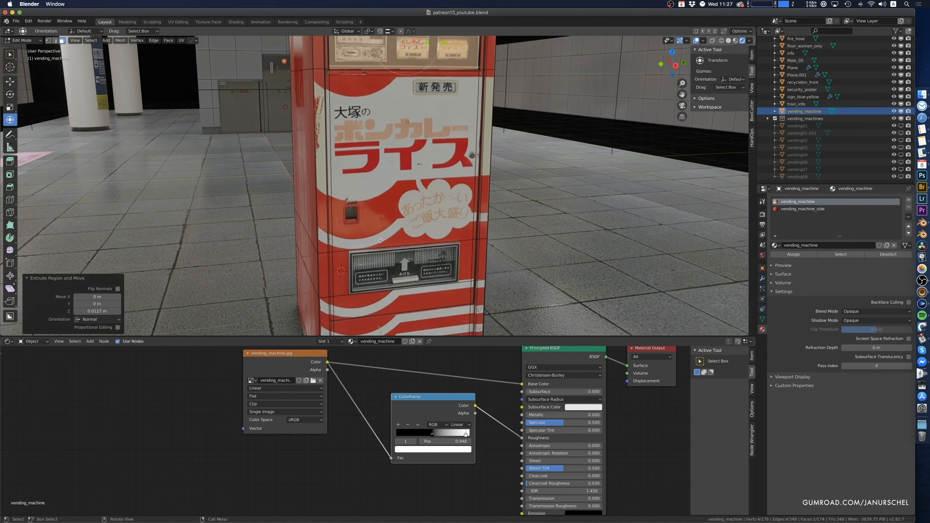
Select the face loop around the machine's base plus the narrow front strip above it, and extrude them along their normals by about 0.009
shift+middle_drag(375, 273, 360, 243)
shift+middle_drag(367, 306, 314, 301)
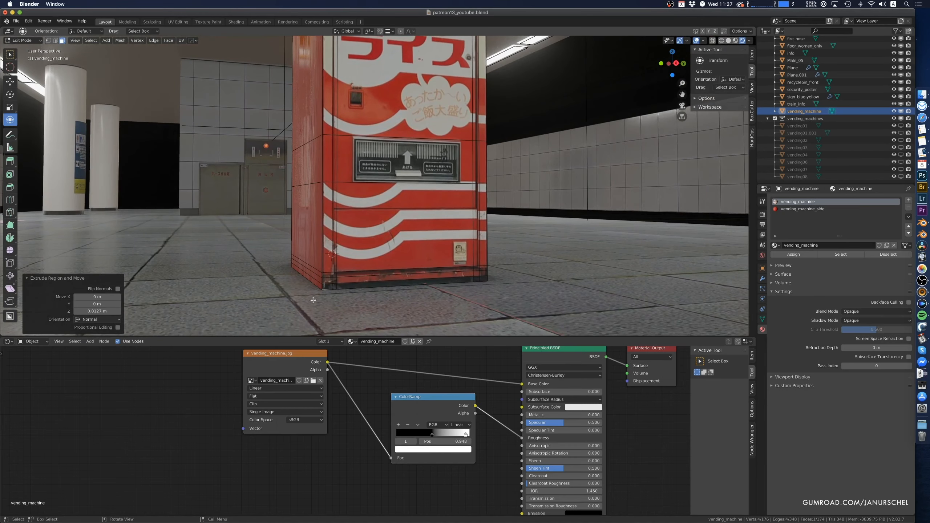
alt+click(322, 288)
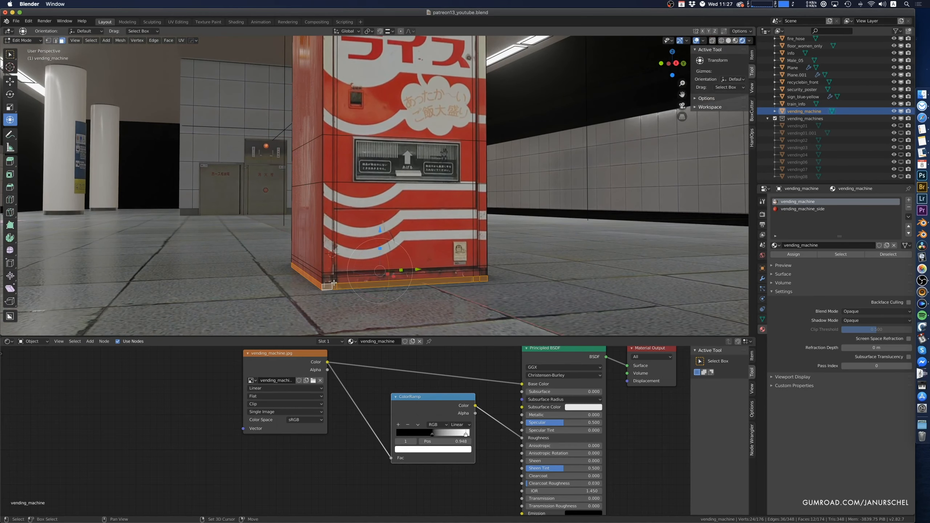
shift+click(334, 278)
shift+click(341, 274)
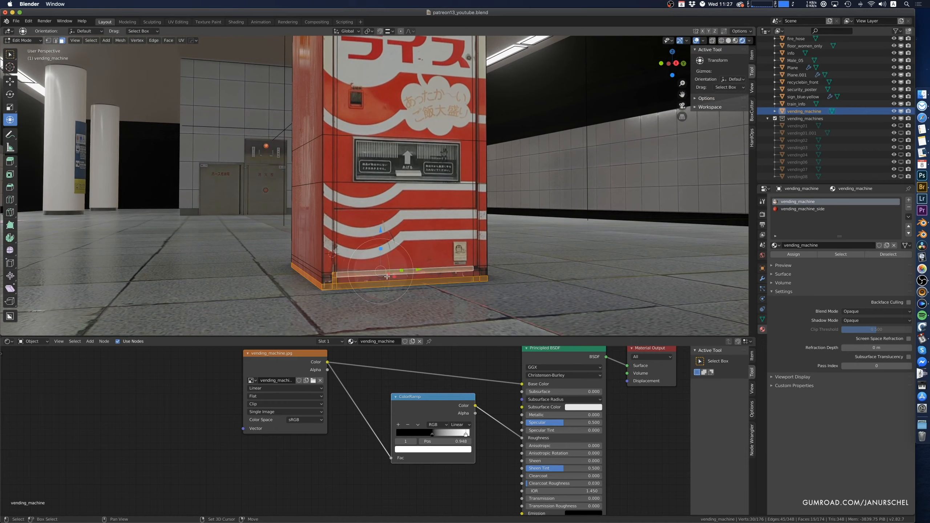
shift+click(477, 270)
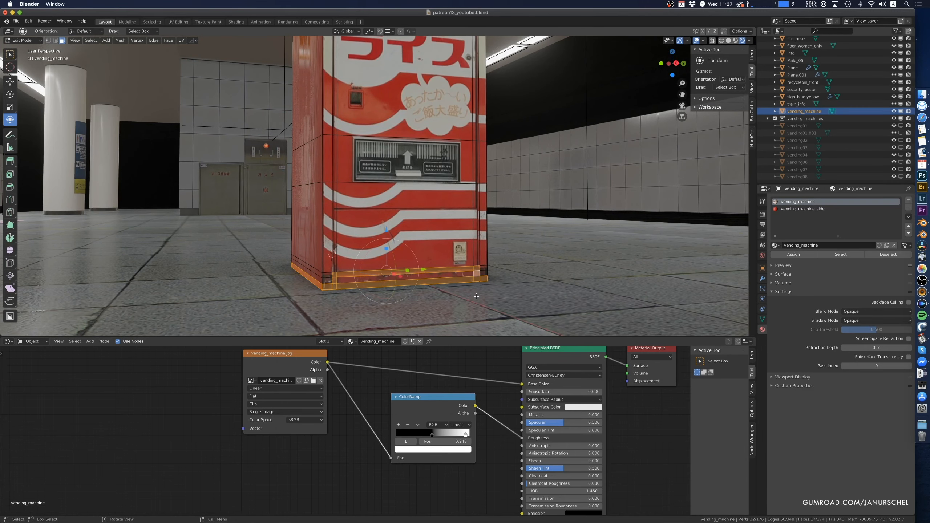
middle_drag(476, 296, 487, 299)
key(e)
right_click(490, 299)
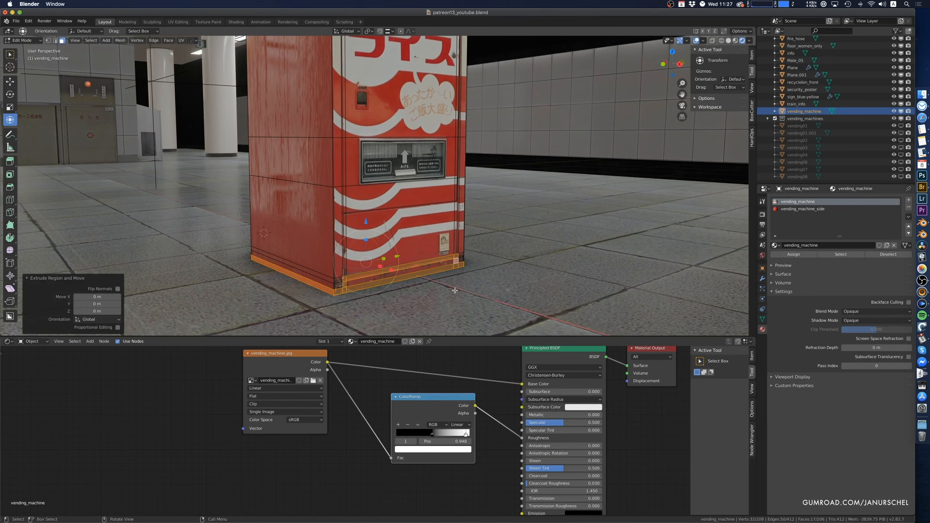
key(alt+e)
click(440, 287)
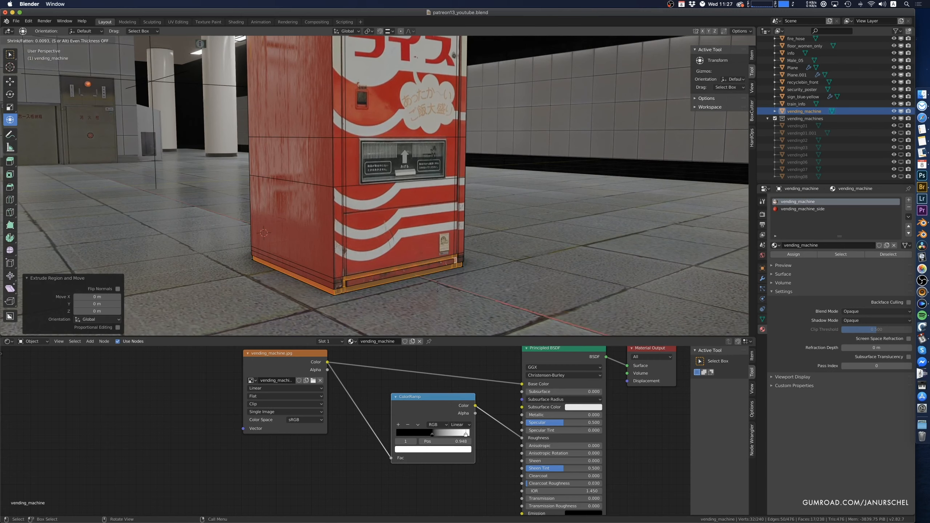
click(434, 286)
Add vertical loop cuts along both sides of the dispensing slot, with factors of about -0.791 and -0.784
shift+middle_drag(481, 240, 377, 217)
click(493, 254)
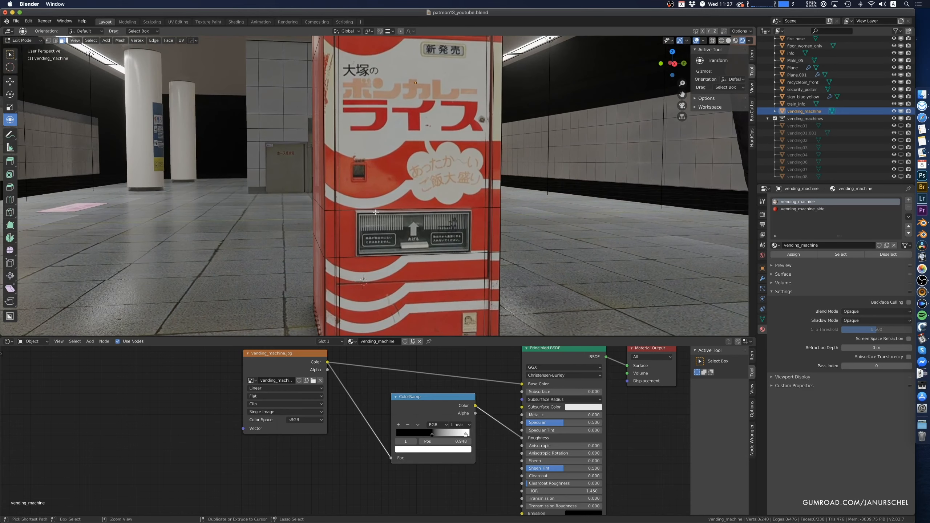
key(ctrl+r)
click(377, 219)
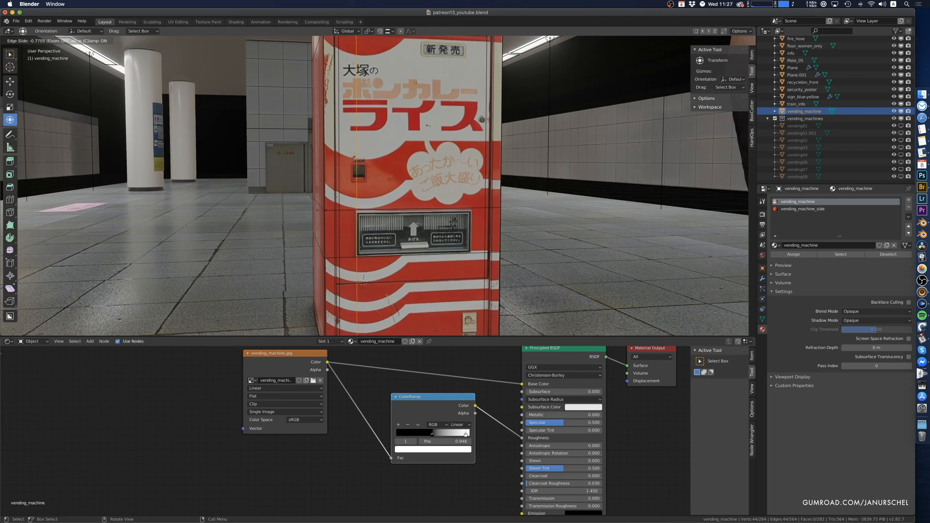
click(379, 215)
key(ctrl+r)
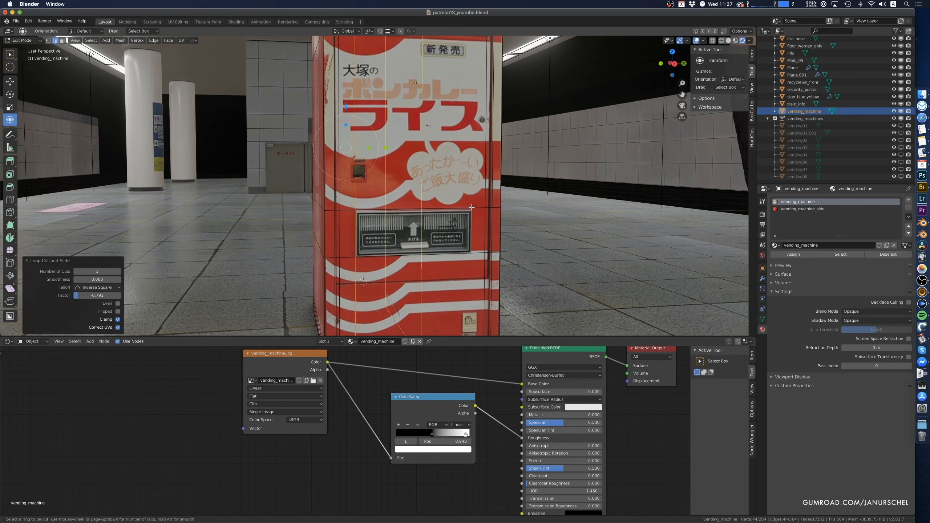
click(473, 210)
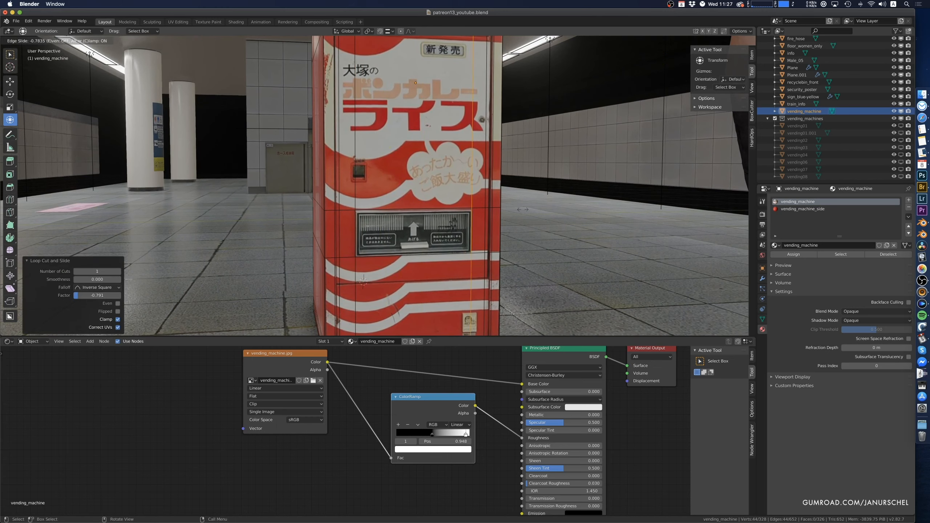
click(523, 209)
Extrude the dispensing slot face by -0.00869 m and scale the extruded face down to about 0.9
key(3)
click(400, 233)
middle_drag(403, 234, 426, 235)
key(e)
click(444, 253)
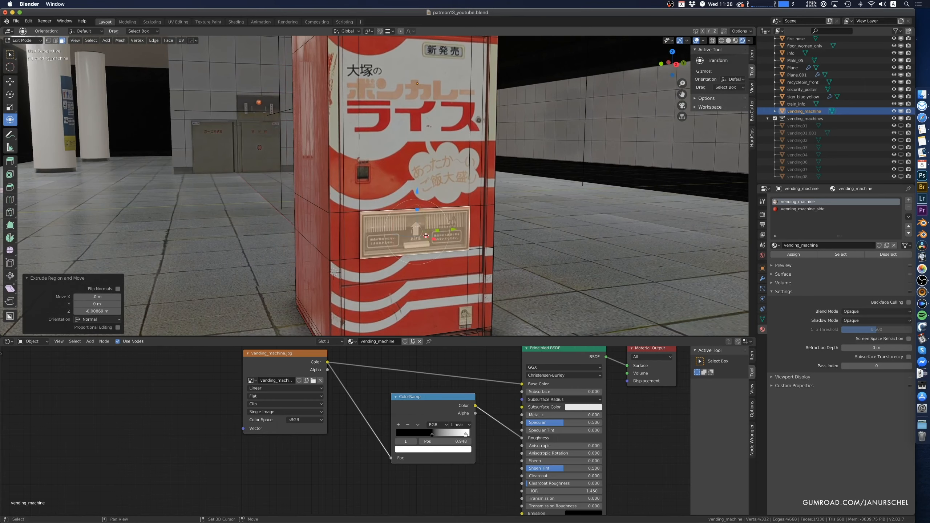
key(s)
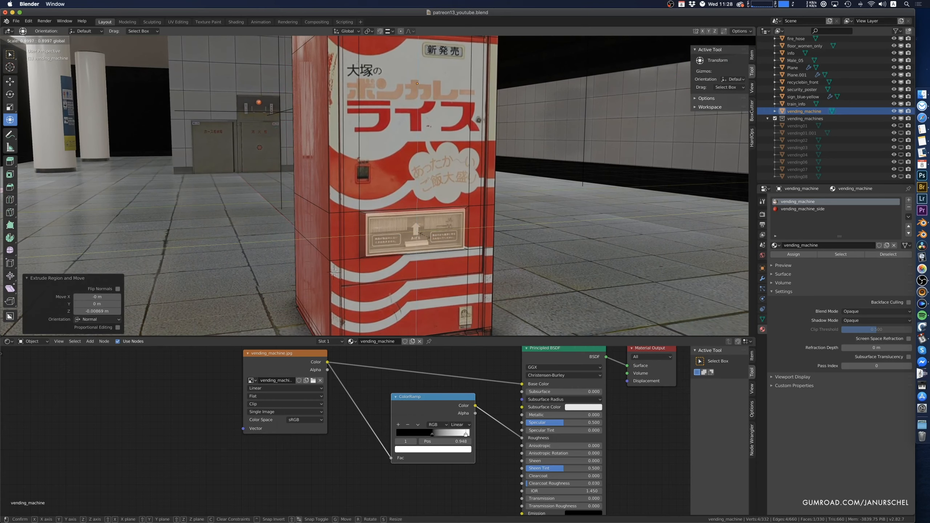
click(427, 237)
click(503, 234)
shift+middle_drag(489, 230, 410, 225)
key(Tab)
key(Tab)
scroll(396, 224, down, 2)
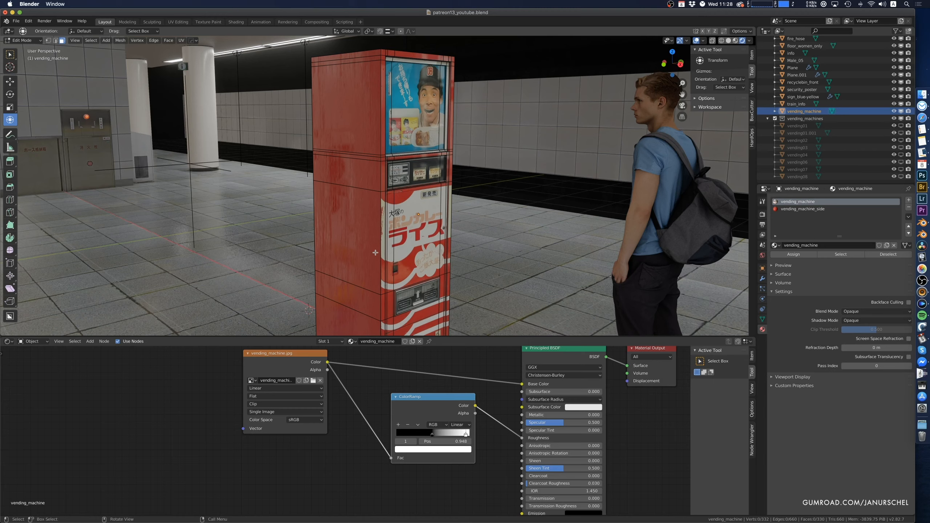
alt+click(379, 249)
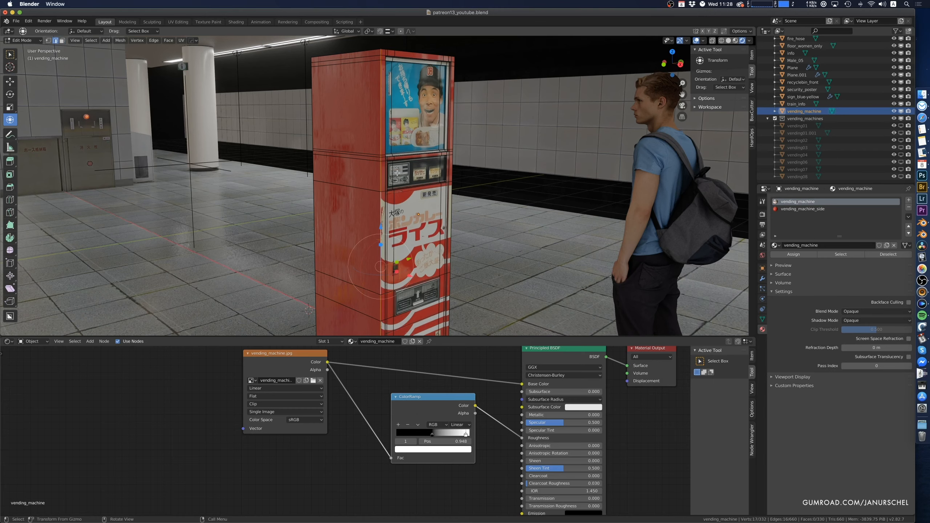
alt+shift+click(419, 53)
alt+shift+click(455, 82)
middle_drag(454, 178, 453, 191)
scroll(452, 158, up, 2)
scroll(452, 158, down, 2)
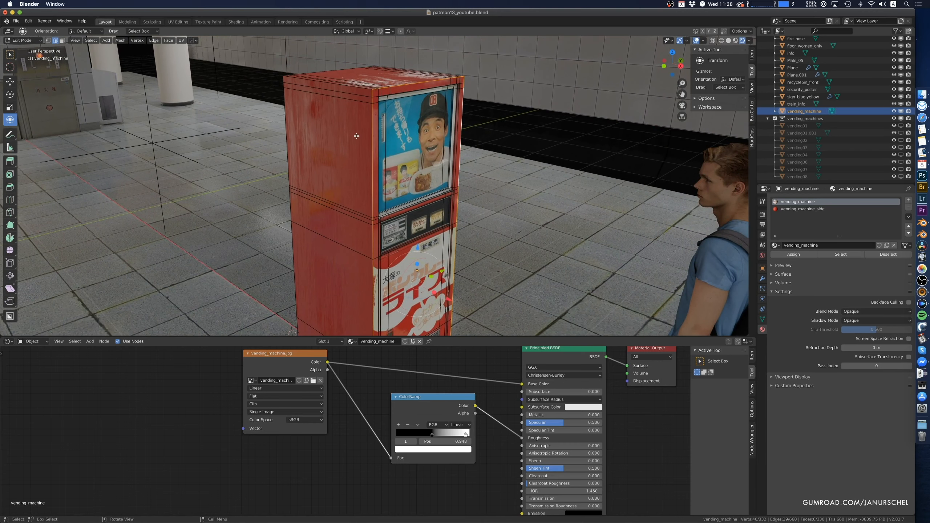
click(371, 139)
Select the edge loops outlining the machine's front frame and bevel them with an offset of about 0.00688 m and 5 segments
alt+click(372, 108)
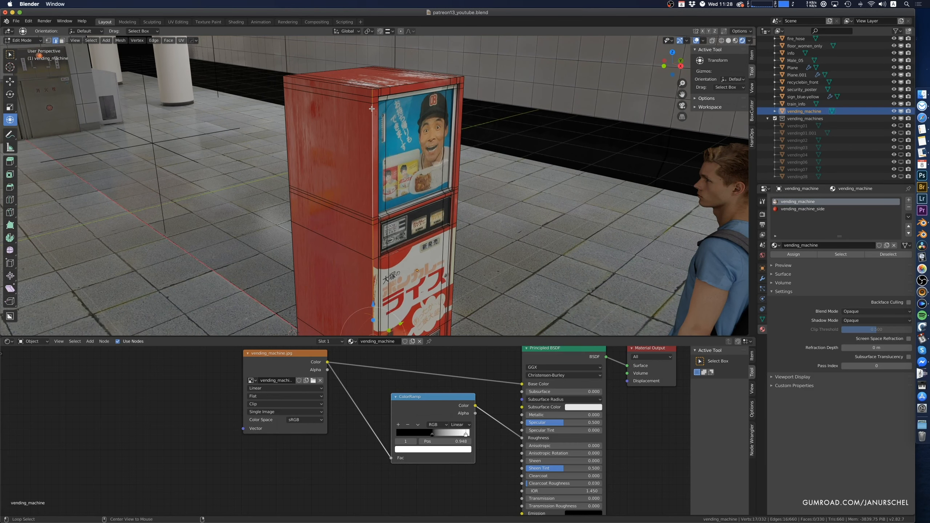
alt+shift+click(401, 84)
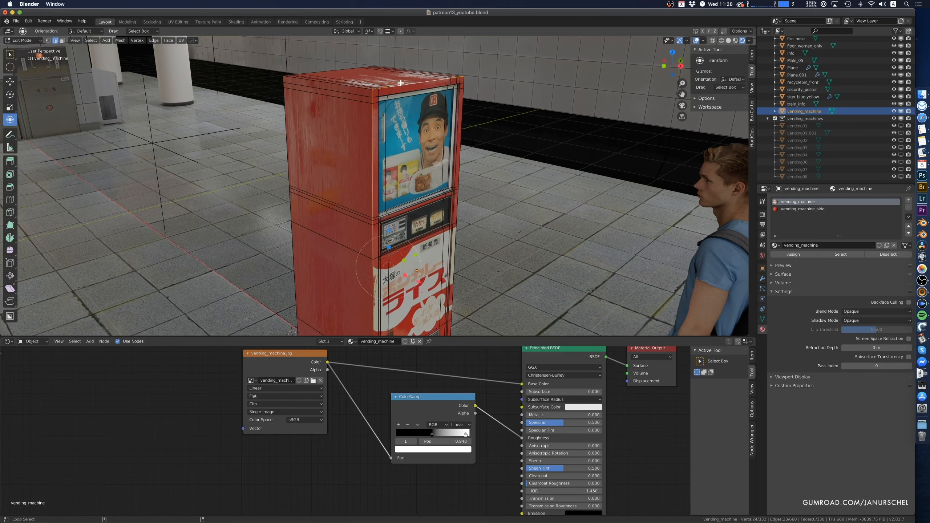
alt+shift+click(464, 99)
middle_drag(463, 99, 463, 150)
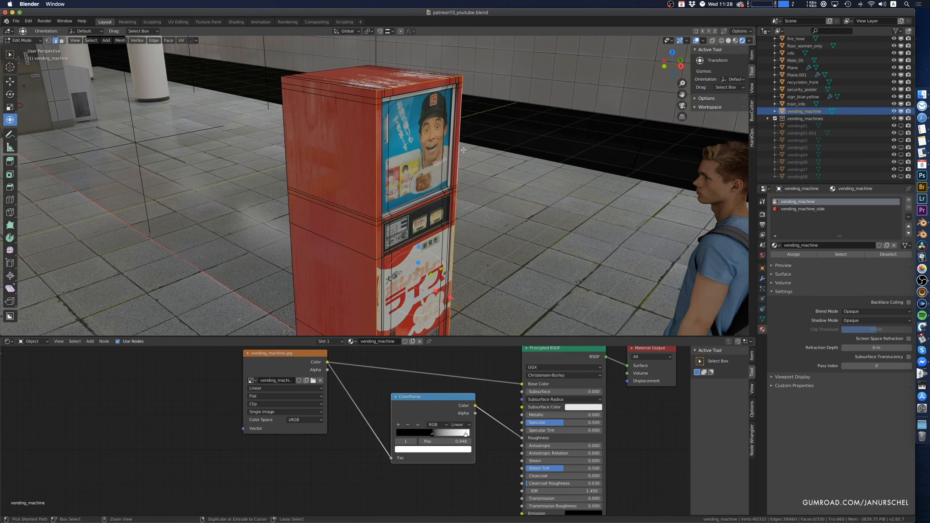
key(ctrl+b)
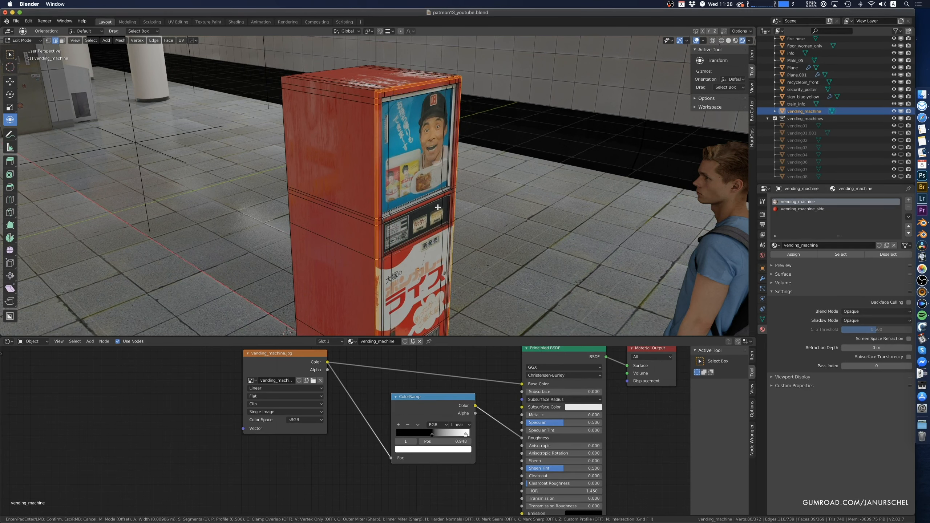
scroll(438, 209, up, 4)
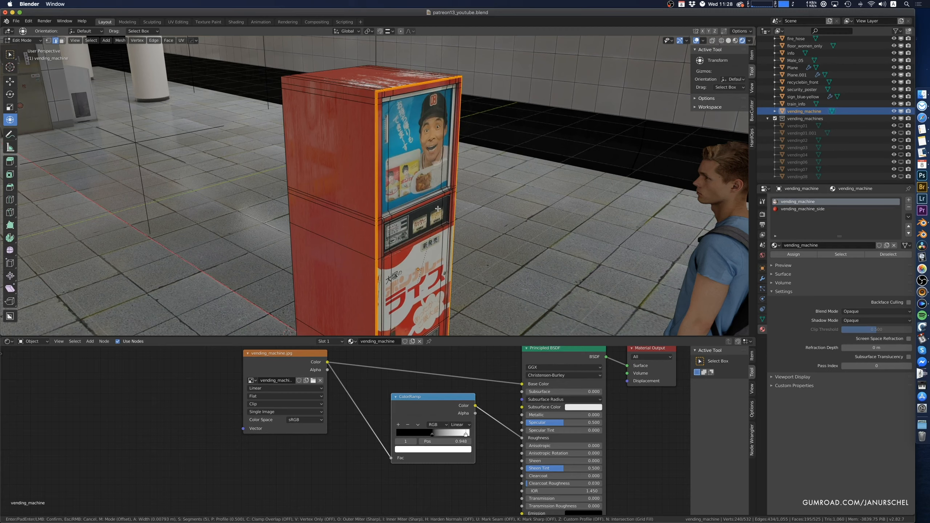
click(438, 208)
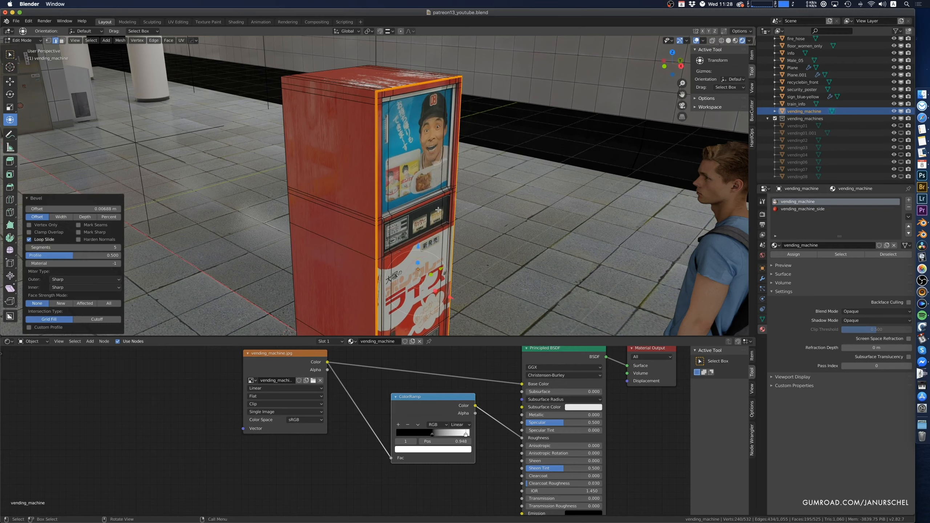
key(Tab)
middle_drag(437, 210, 408, 216)
key(Tab)
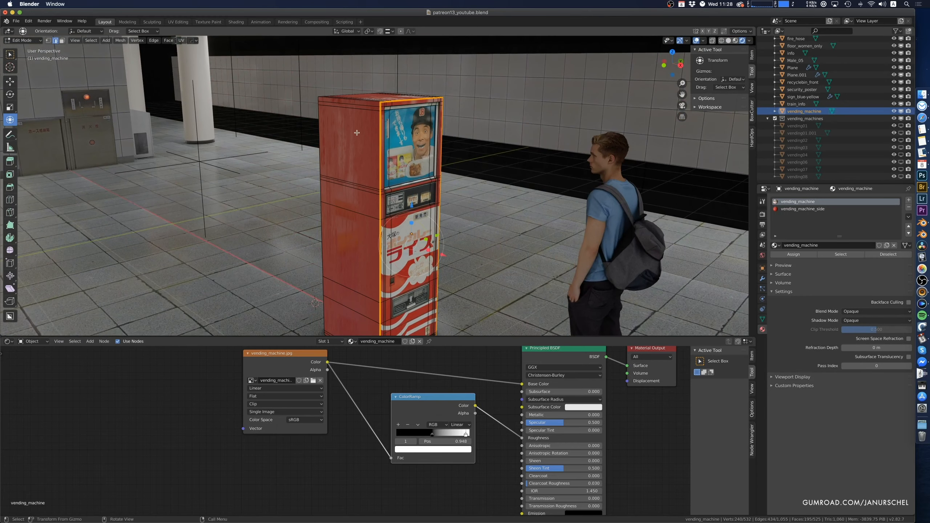
Add three vertical loop cuts across the machine's side panels, the first two with factors of about 0.372 and -0.299
key(ctrl+r)
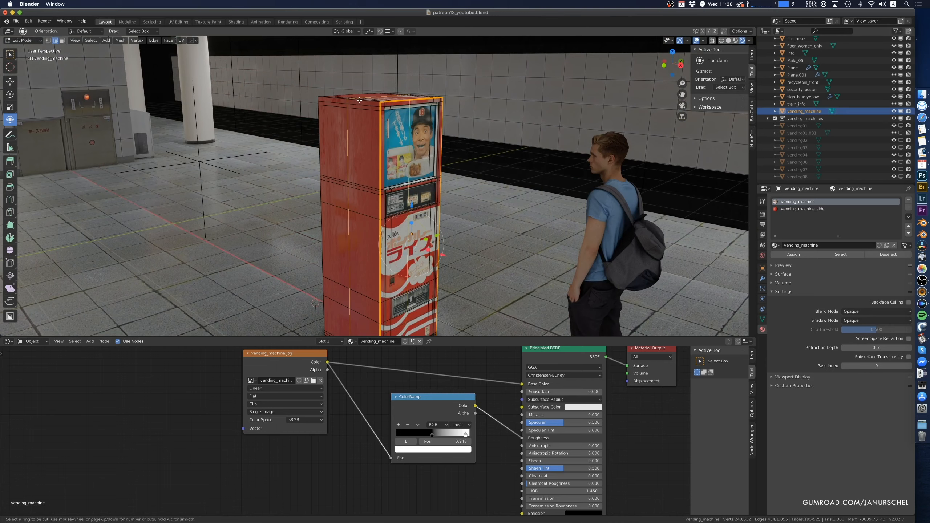
click(359, 102)
click(333, 96)
key(ctrl+r)
click(333, 96)
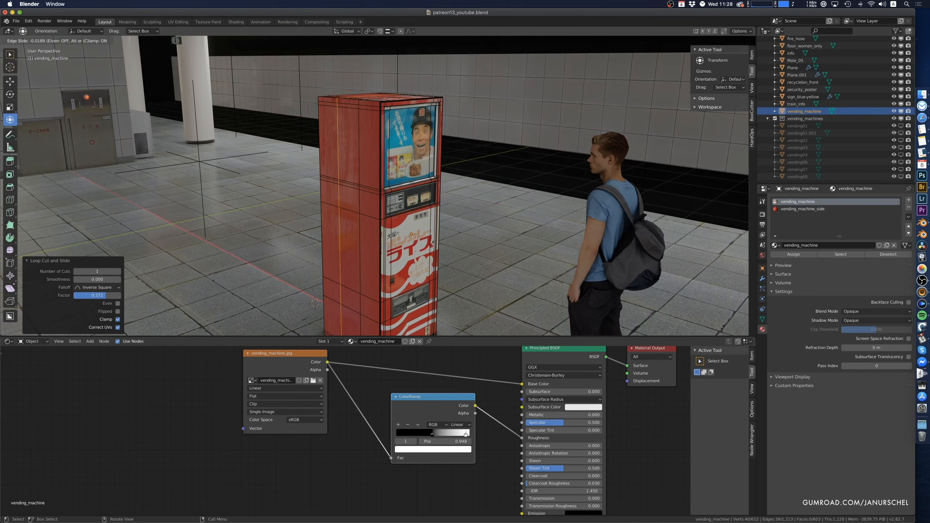
click(333, 98)
key(ctrl+r)
click(345, 100)
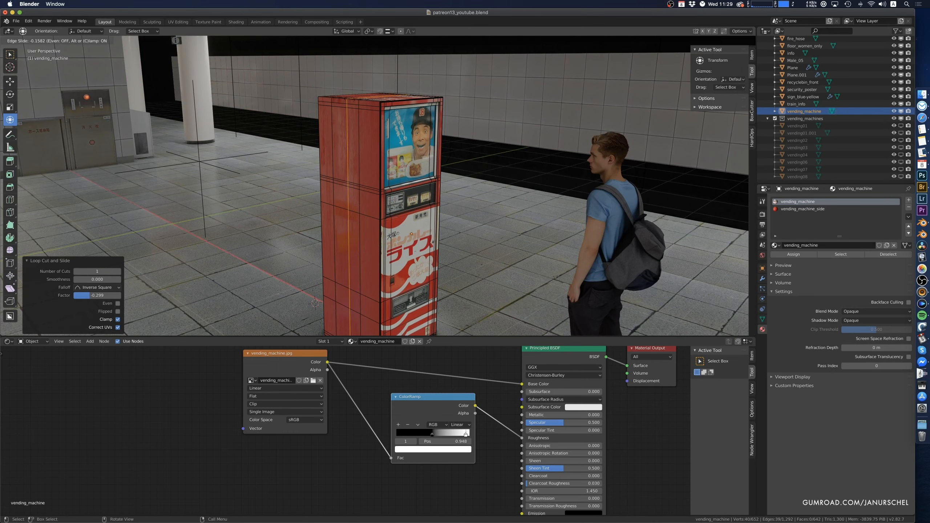
click(347, 100)
Apply Shade Smooth to the vending machine object
middle_drag(404, 122, 383, 106)
scroll(402, 132, up, 2)
key(Tab)
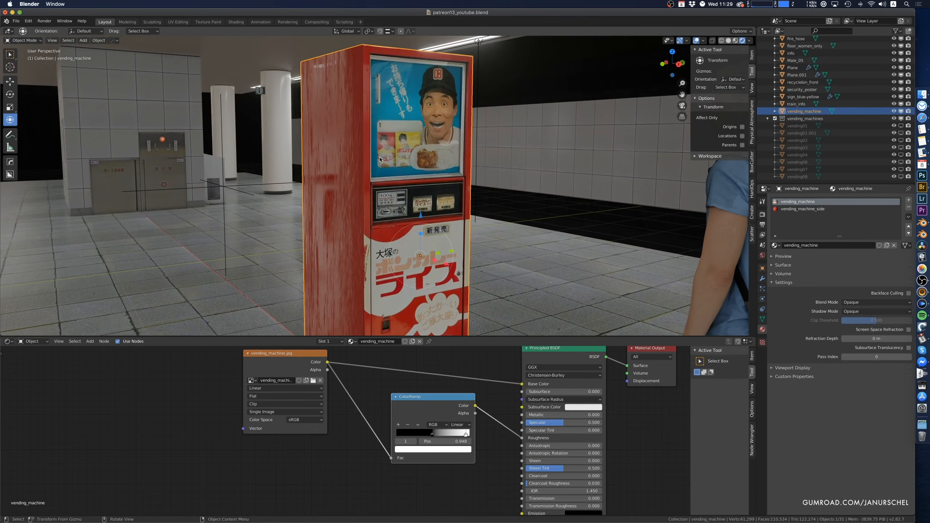
middle_drag(380, 163, 364, 197)
scroll(372, 179, down, 2)
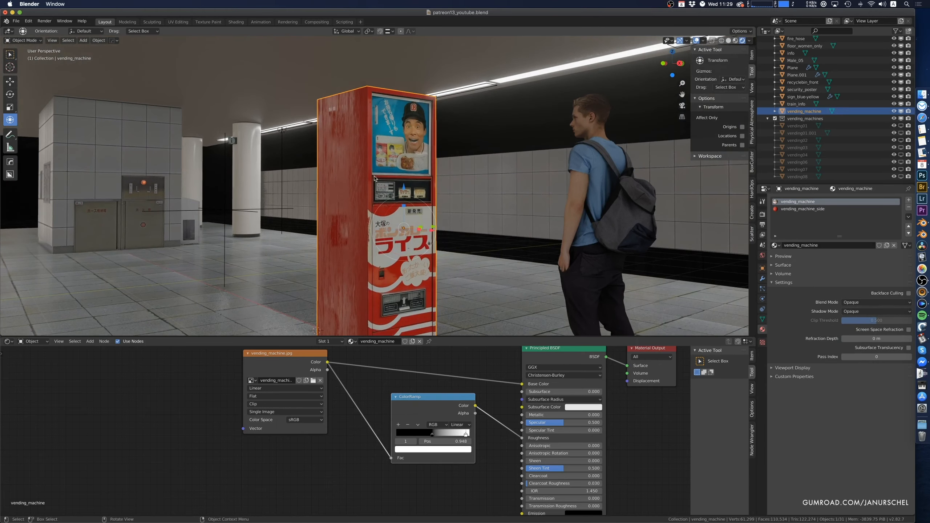
click(762, 279)
right_click(365, 179)
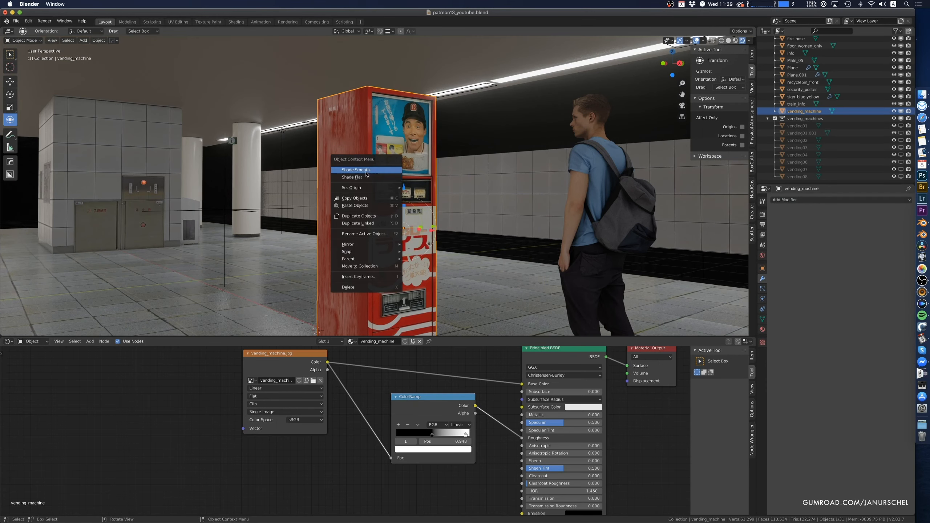
click(366, 170)
middle_drag(408, 199, 439, 198)
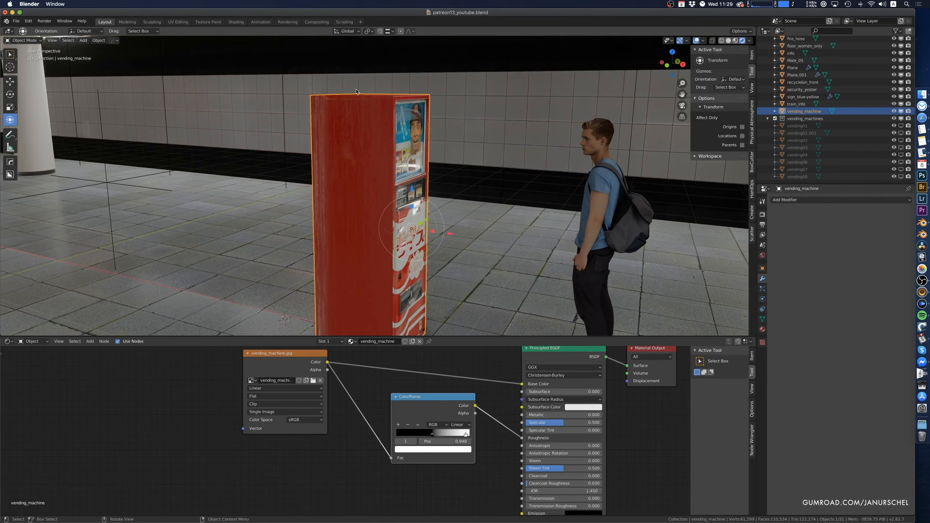
Add a vertical loop cut close to the machine's rear edge with a factor of about -0.863
key(Tab)
key(g)
key(g)
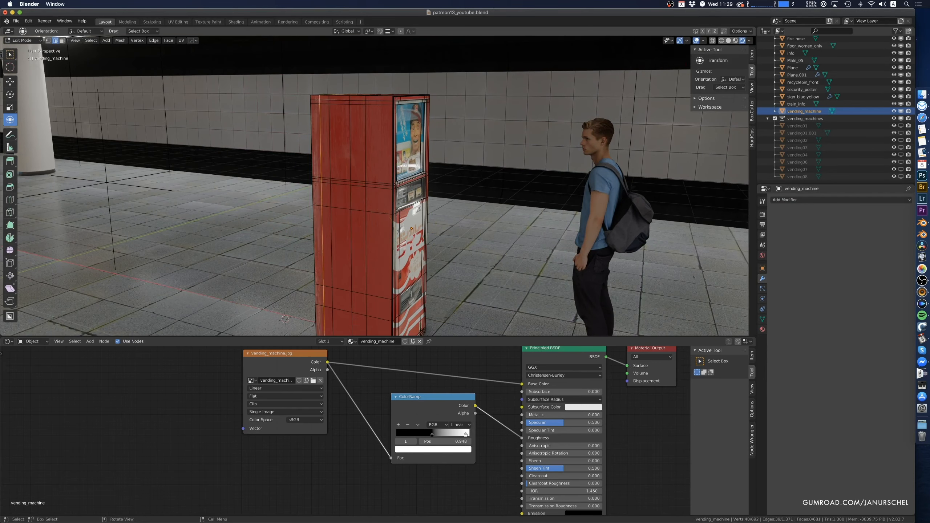
click(314, 93)
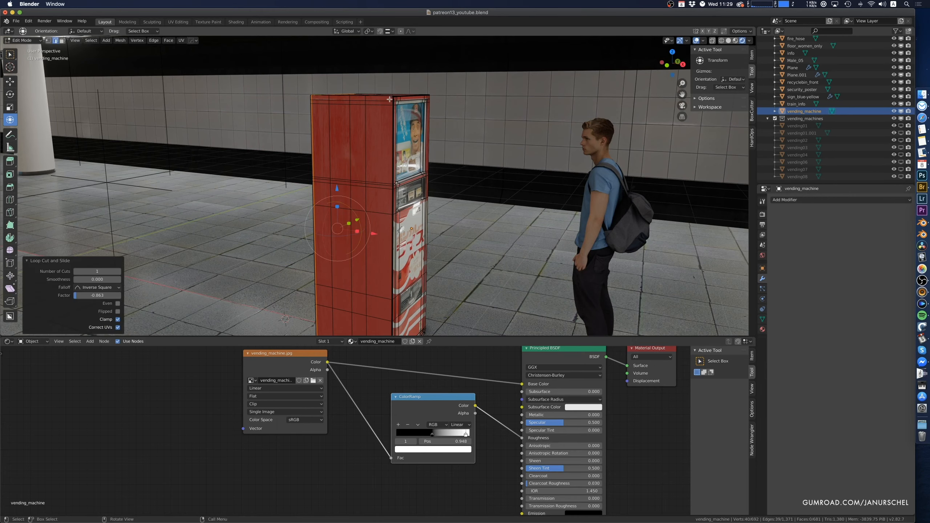
key(Tab)
middle_drag(396, 141, 368, 161)
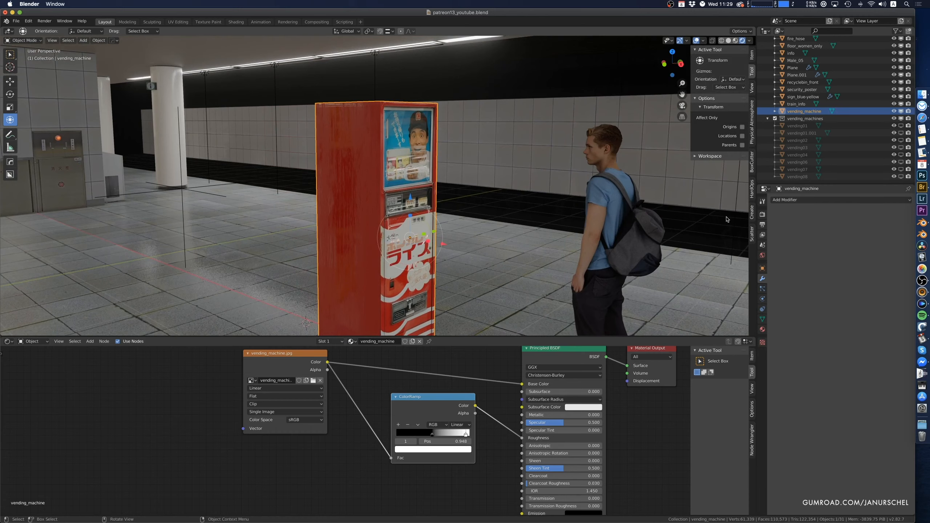
middle_drag(399, 204, 370, 216)
Move one mid-height vertex on the machine's left side panel by about 0.00893 m along Y
key(Tab)
click(342, 210)
drag(373, 210, 377, 211)
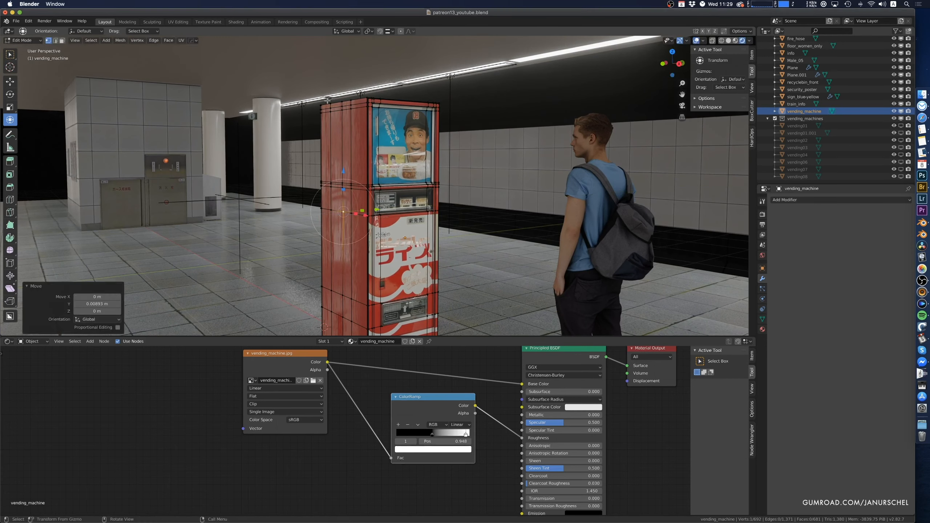
With smooth proportional editing, move a left top-edge vertex -0.0112 m in Z and a lower vertex on that side 0.0101 m in Y
click(330, 102)
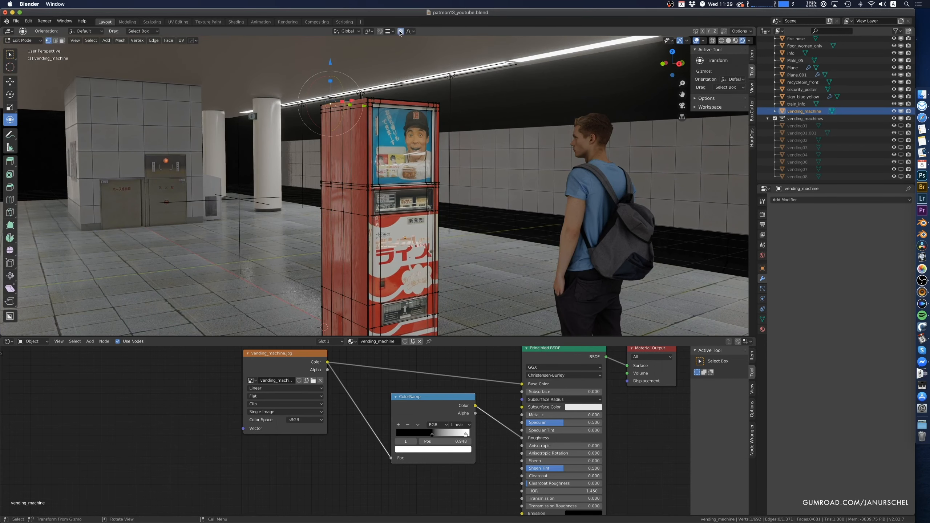
drag(329, 61, 330, 63)
scroll(315, 203, up, 4)
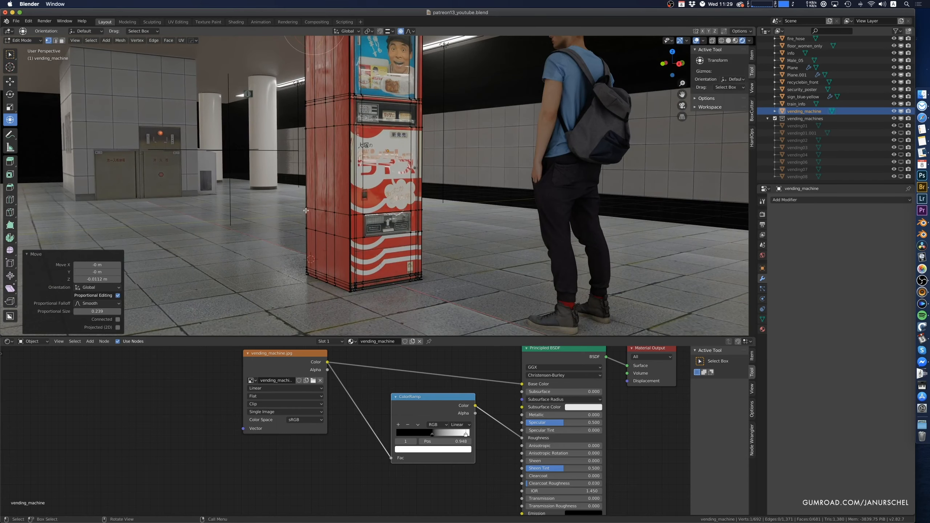
click(306, 228)
drag(341, 226, 340, 226)
middle_drag(396, 231, 366, 227)
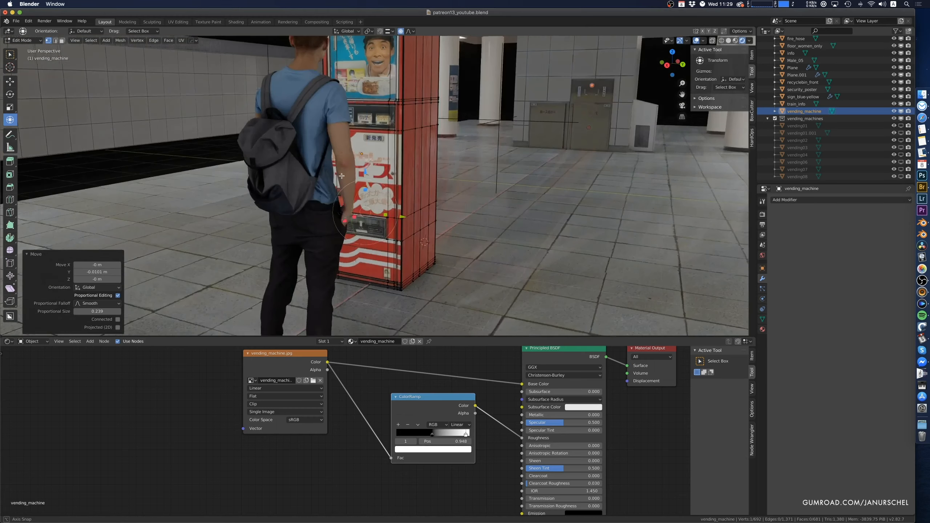
On the machine's right side, lower a top-edge vertex slightly and move a mid-height vertex about 0.0129 m along Y
shift+middle_drag(384, 194, 352, 249)
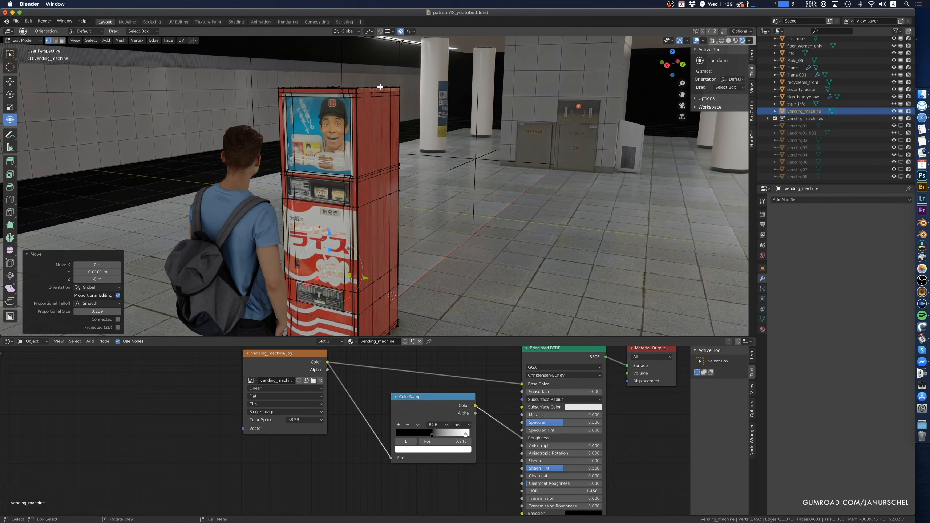
click(380, 86)
drag(381, 45, 381, 46)
shift+middle_drag(382, 200, 385, 181)
click(384, 180)
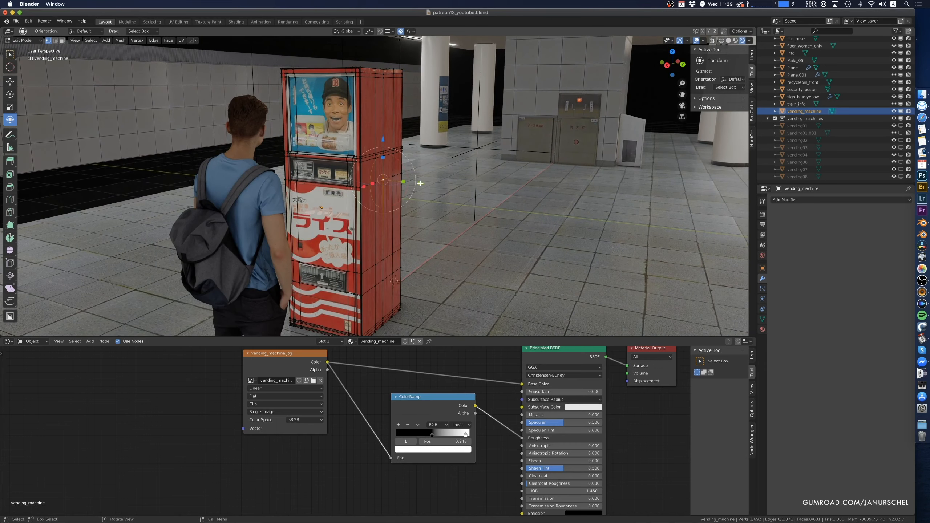
drag(421, 183, 422, 183)
middle_drag(404, 228, 405, 223)
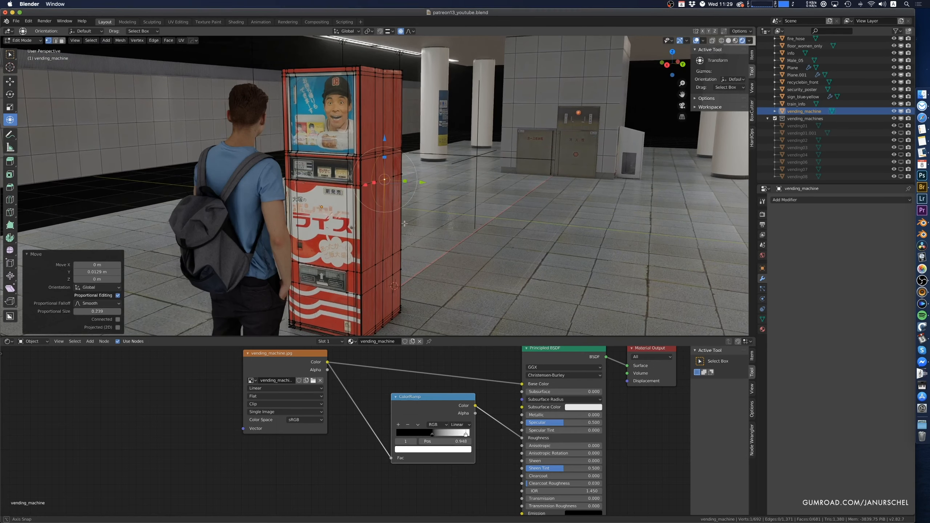
Shift a lower vertex on the right side's rear edge slightly along Y to dent it, and return to Object Mode
click(400, 269)
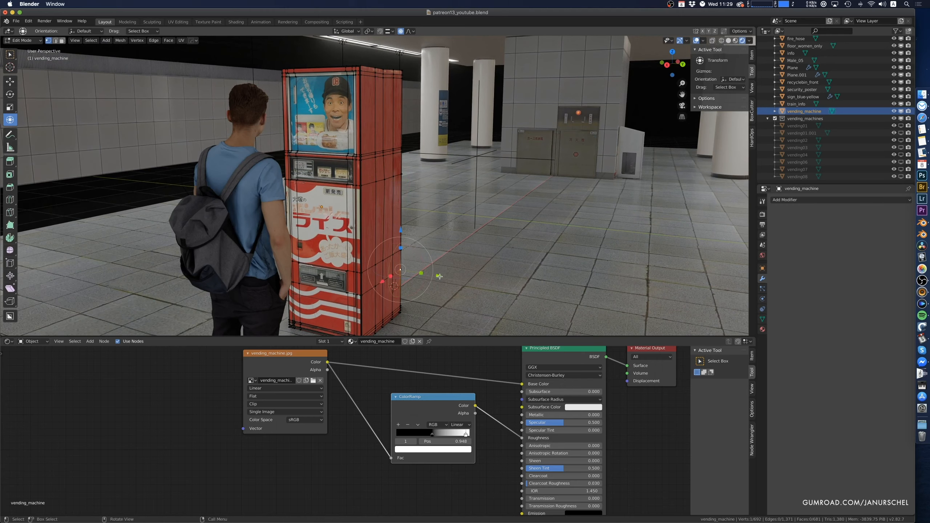
key(g)
key(y)
click(436, 276)
key(Tab)
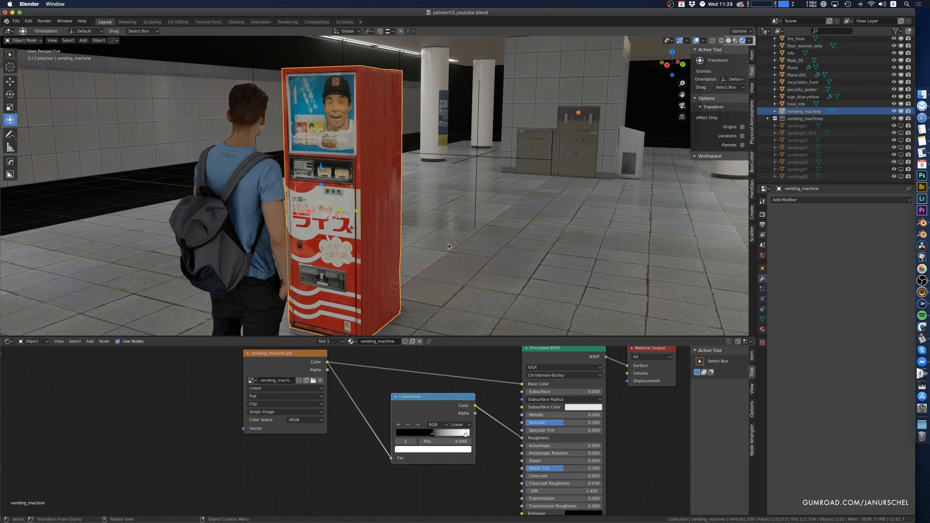
middle_drag(450, 246, 364, 276)
key(Tab)
key(Tab)
scroll(380, 270, up, 2)
scroll(370, 276, down, 1)
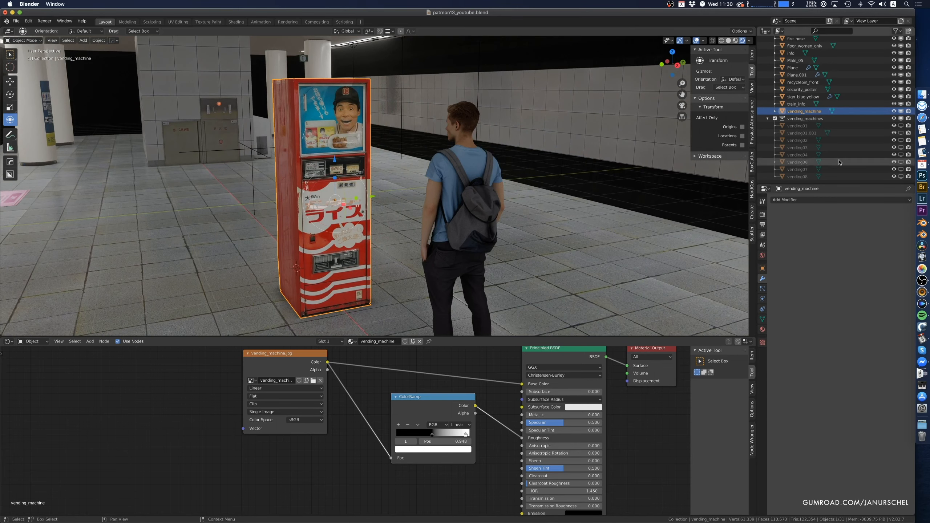
Show the machines vending01.001, vending02, vending03, vending04 and vending06 in the viewport
click(901, 133)
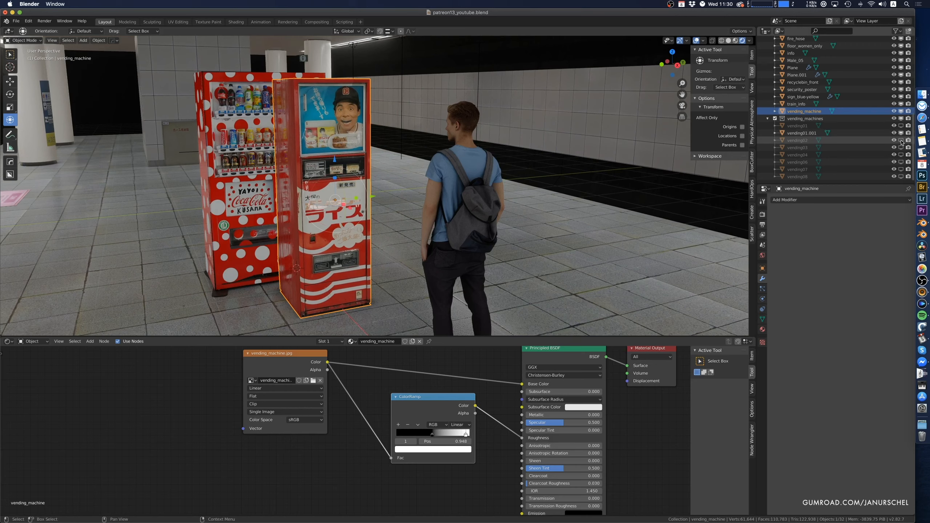
click(901, 140)
click(901, 148)
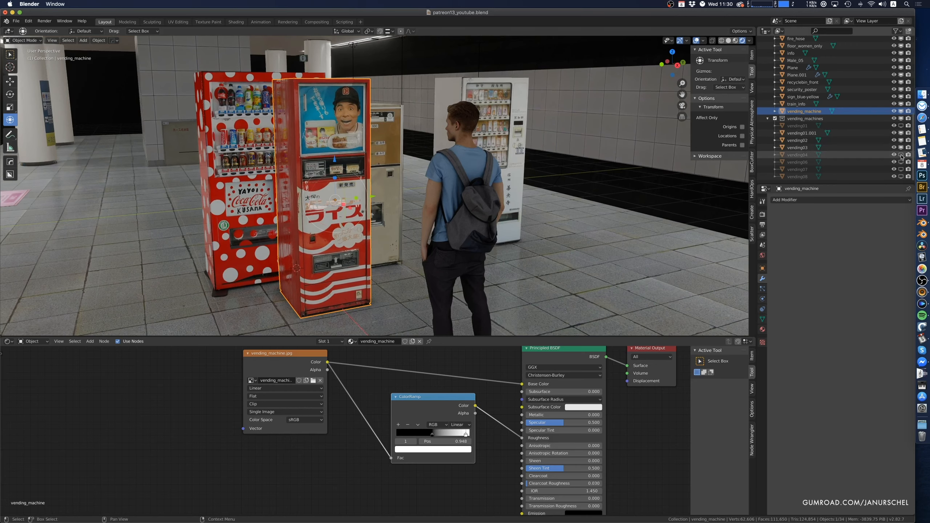
click(901, 155)
click(901, 163)
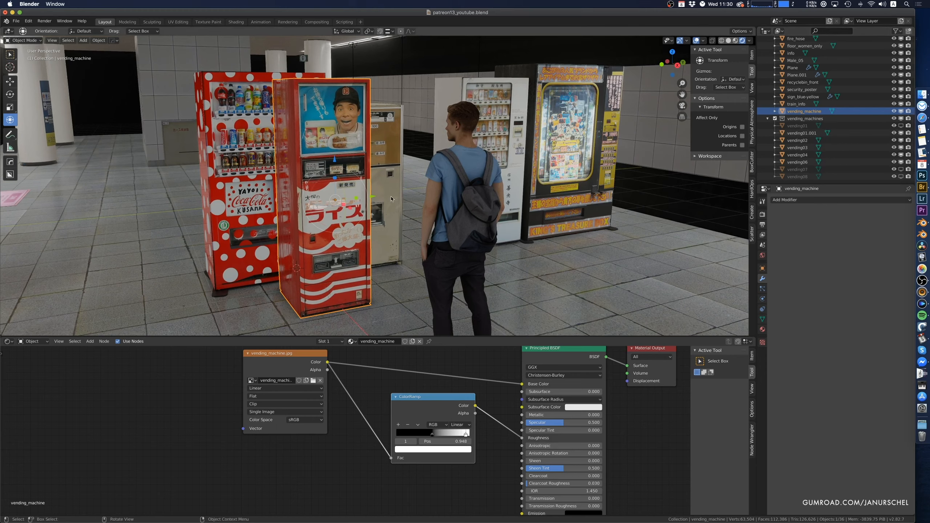
click(377, 197)
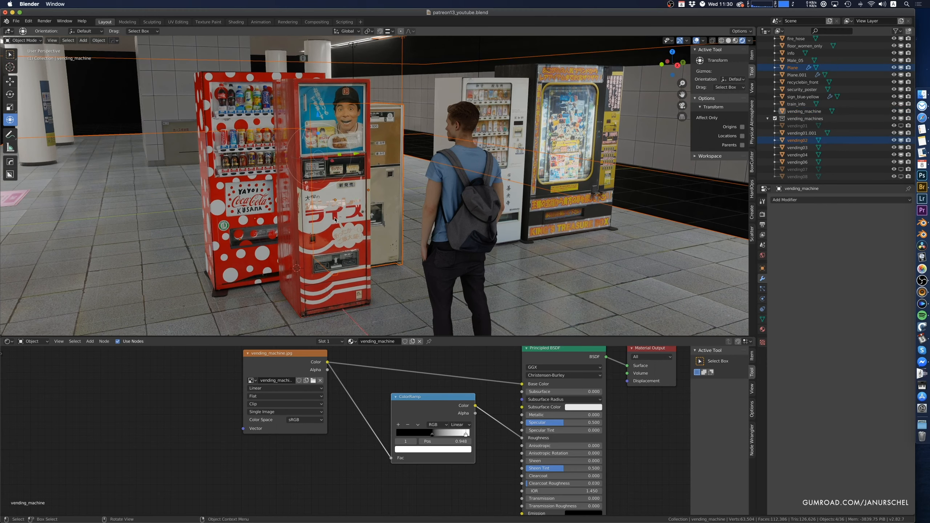
click(356, 211)
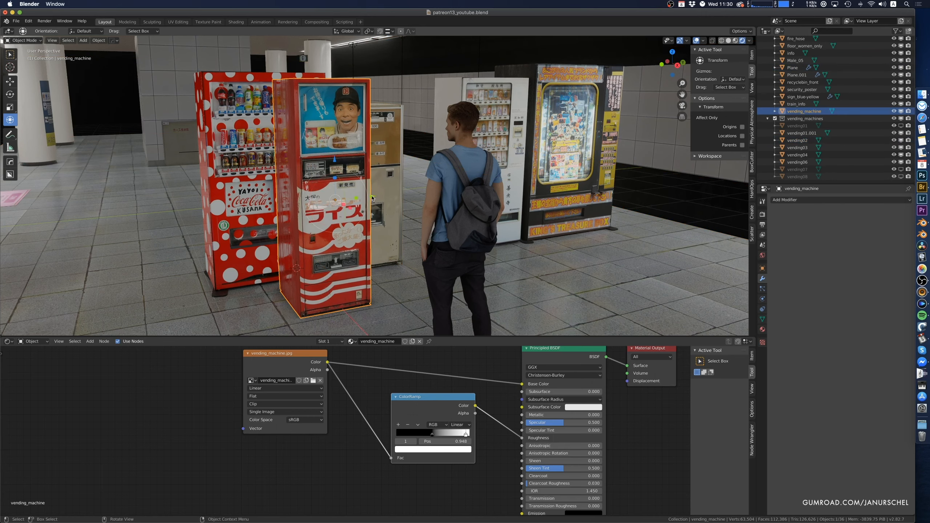
drag(421, 190, 403, 230)
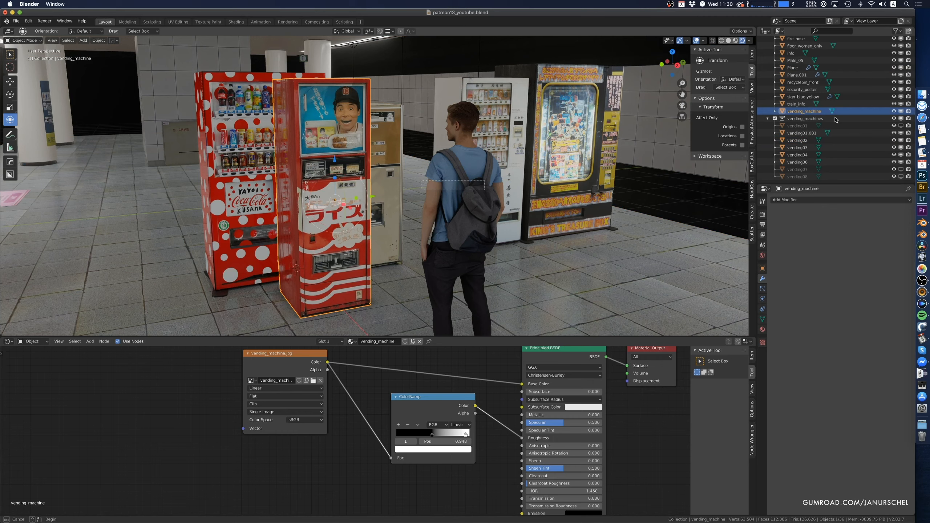
Hide the vending_machine object in the viewport and show vending07 and vending08
click(901, 112)
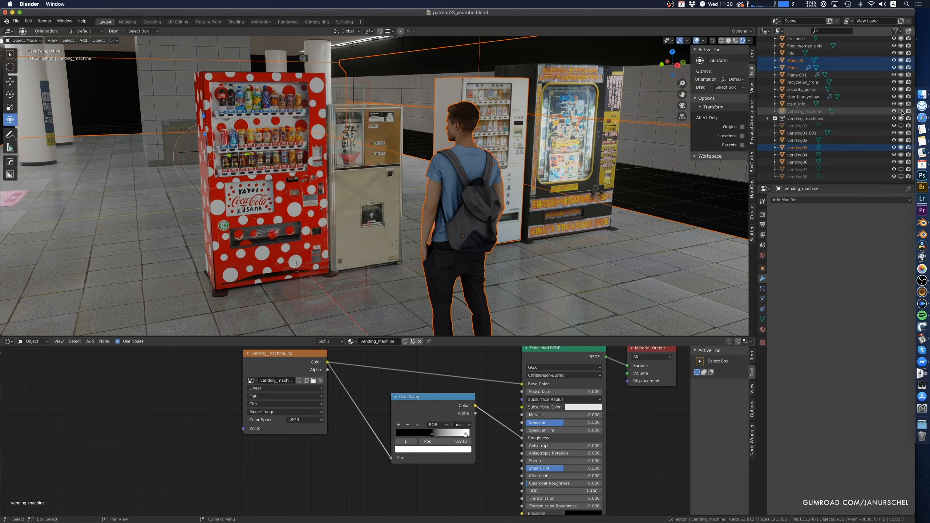
click(900, 170)
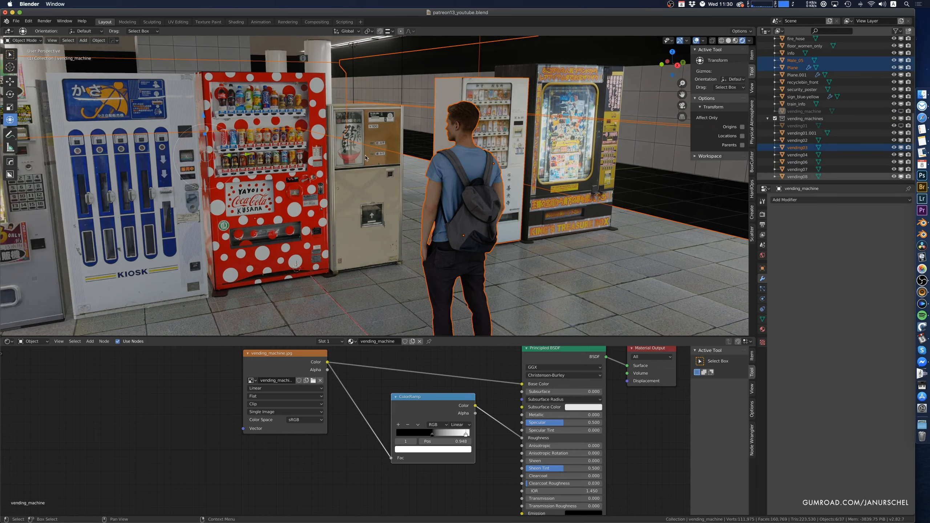
scroll(441, 186, down, 2)
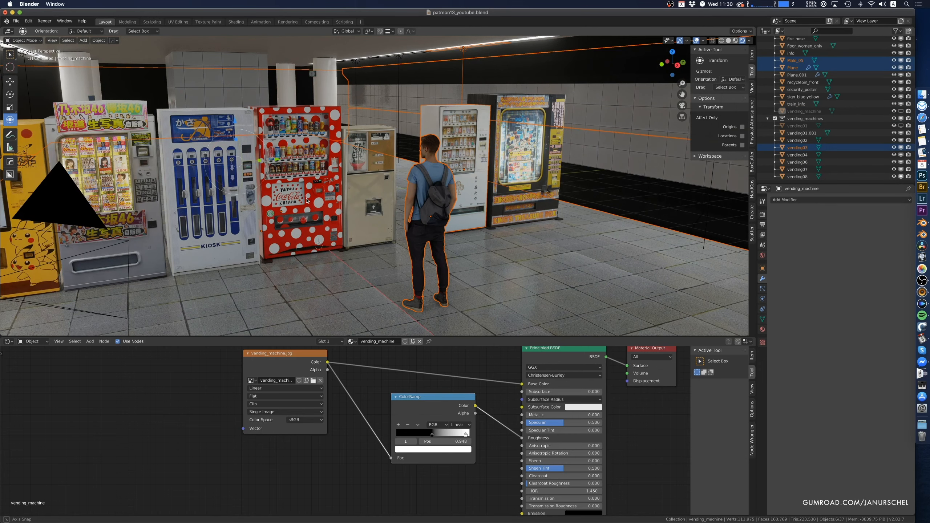
middle_drag(308, 200, 315, 199)
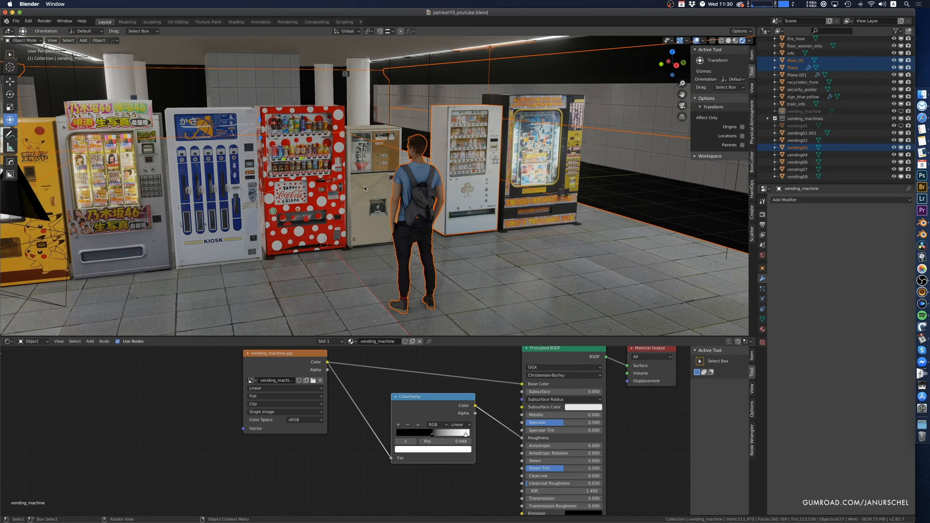